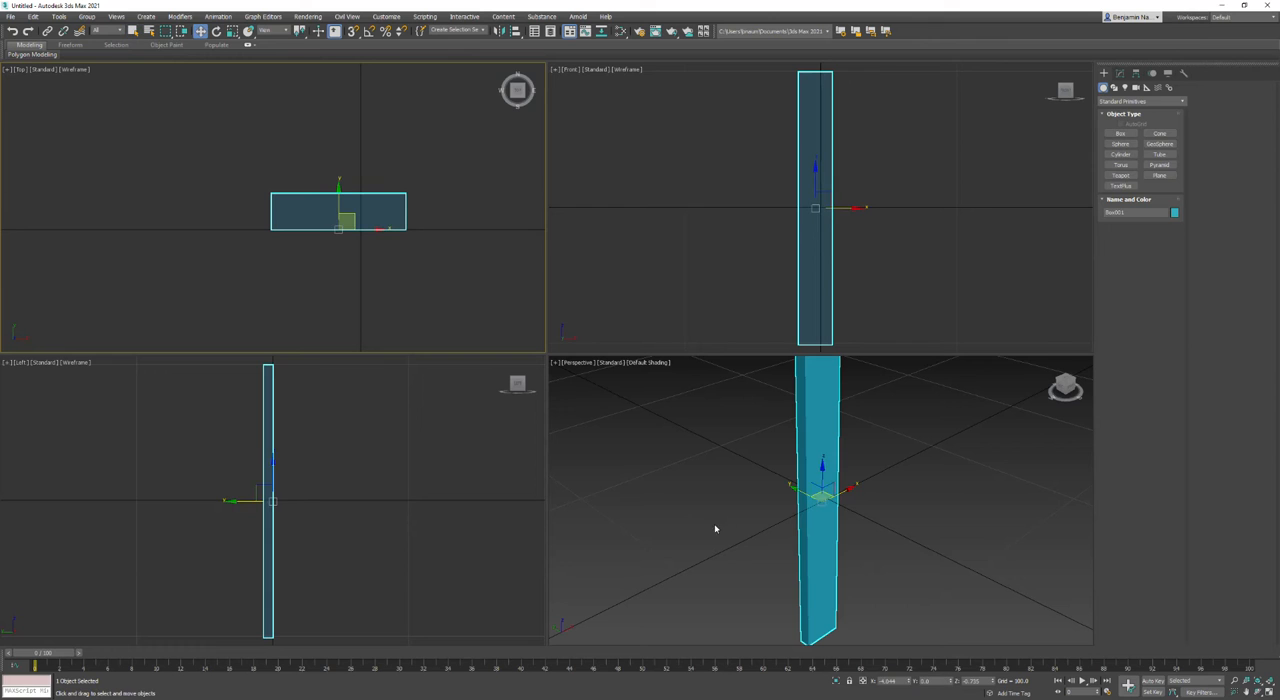
Step: Move the box to the world origin by setting its X and Z positions to 0
double_click(900, 681)
type("0")
key("Tab")
key("Tab")
type("0")
key("Return")
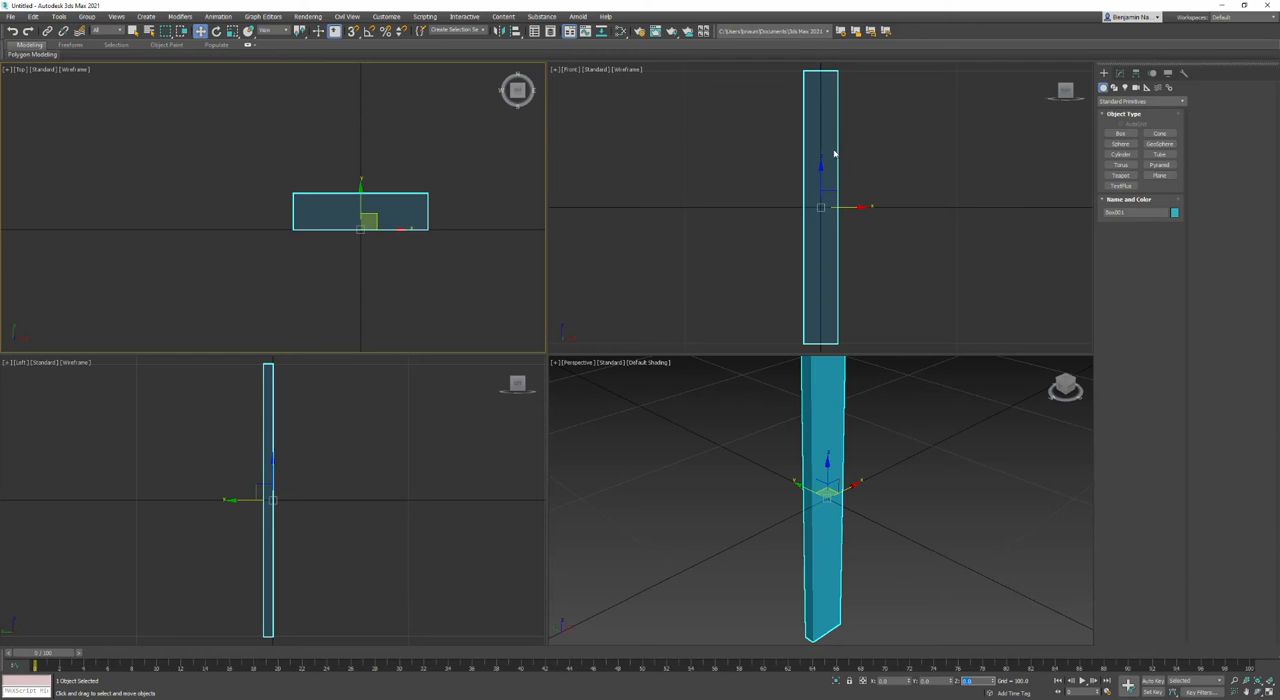
Step: Give the box 15 length segments and show edged faces in the perspective view
left_click(1121, 73)
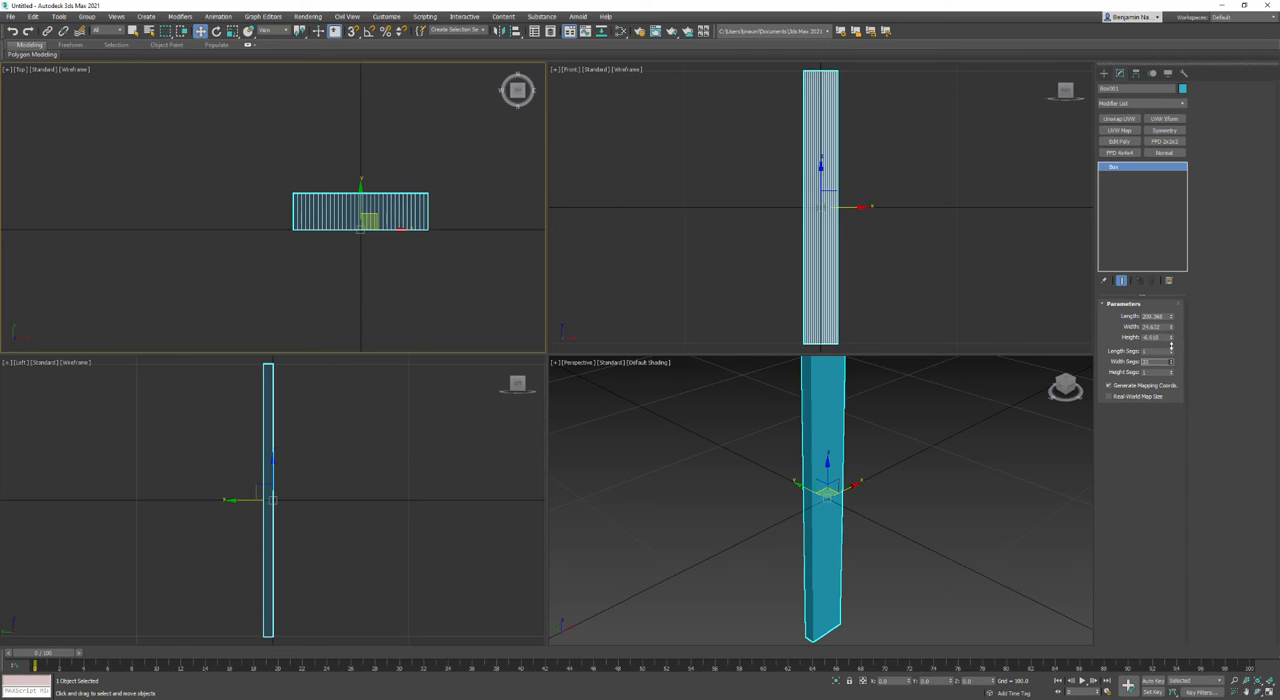
left_click_drag(1173, 351, 1173, 338)
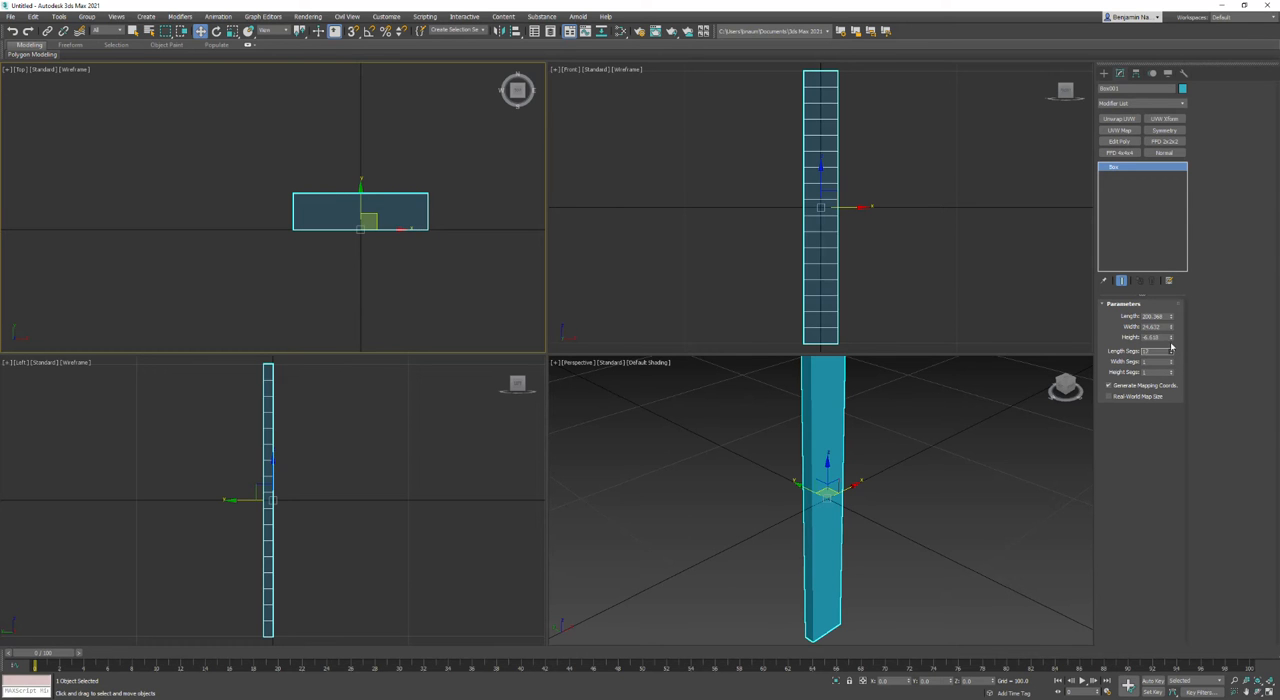
middle_click_drag(985, 429, 968, 452)
key("F4")
middle_click_drag(917, 291, 932, 275)
double_click(1150, 352)
type("15")
key("Return")
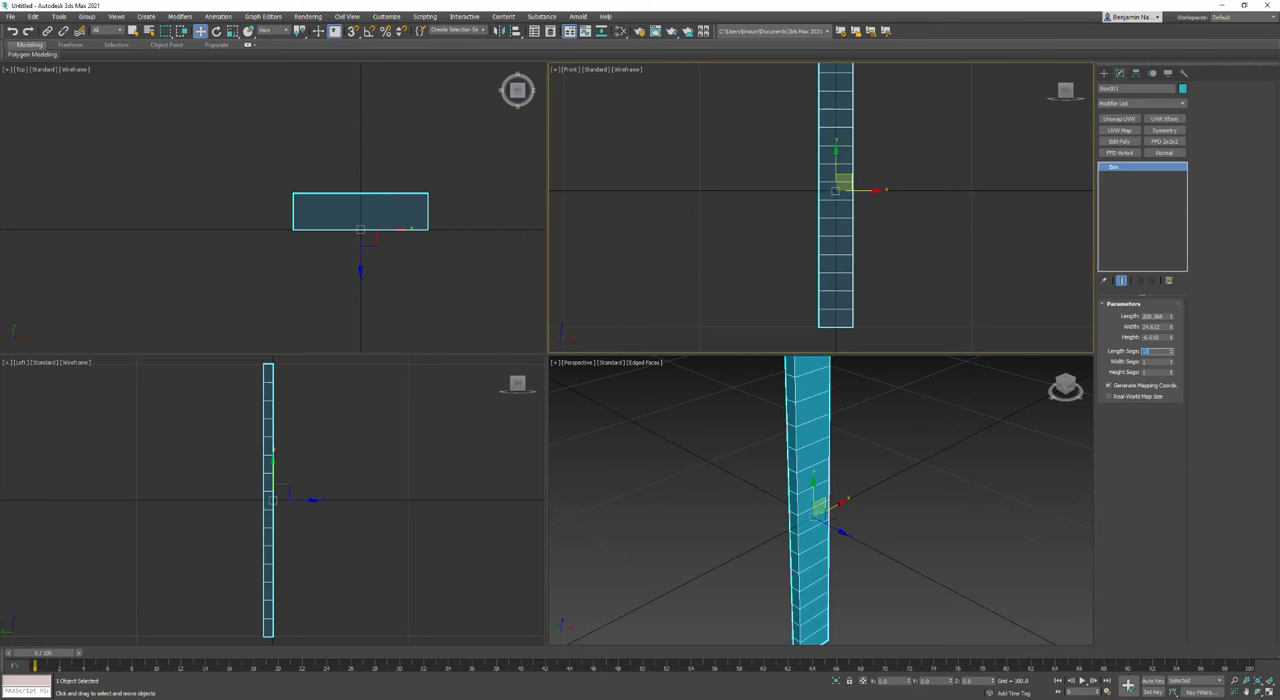
Step: Add a Bend modifier to the box with direction 0, bending it about -46 degrees along the Y axis
scroll(938, 242, "down", 2)
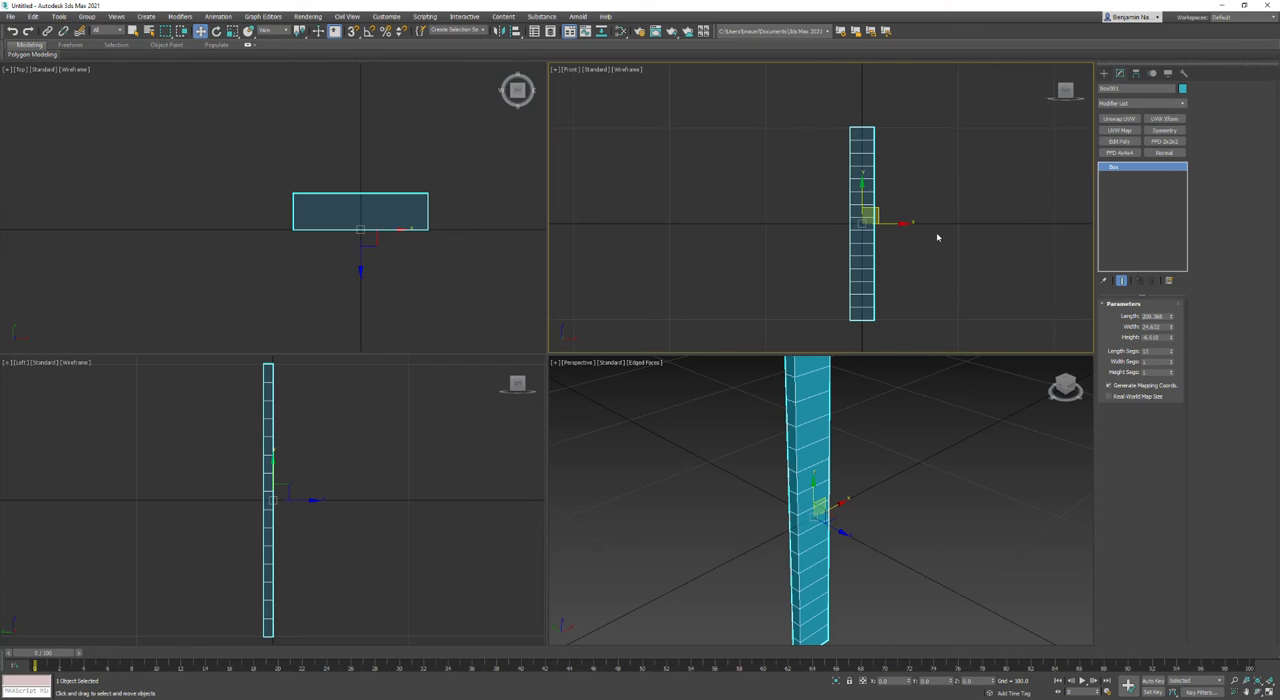
scroll(440, 195, "up", 2)
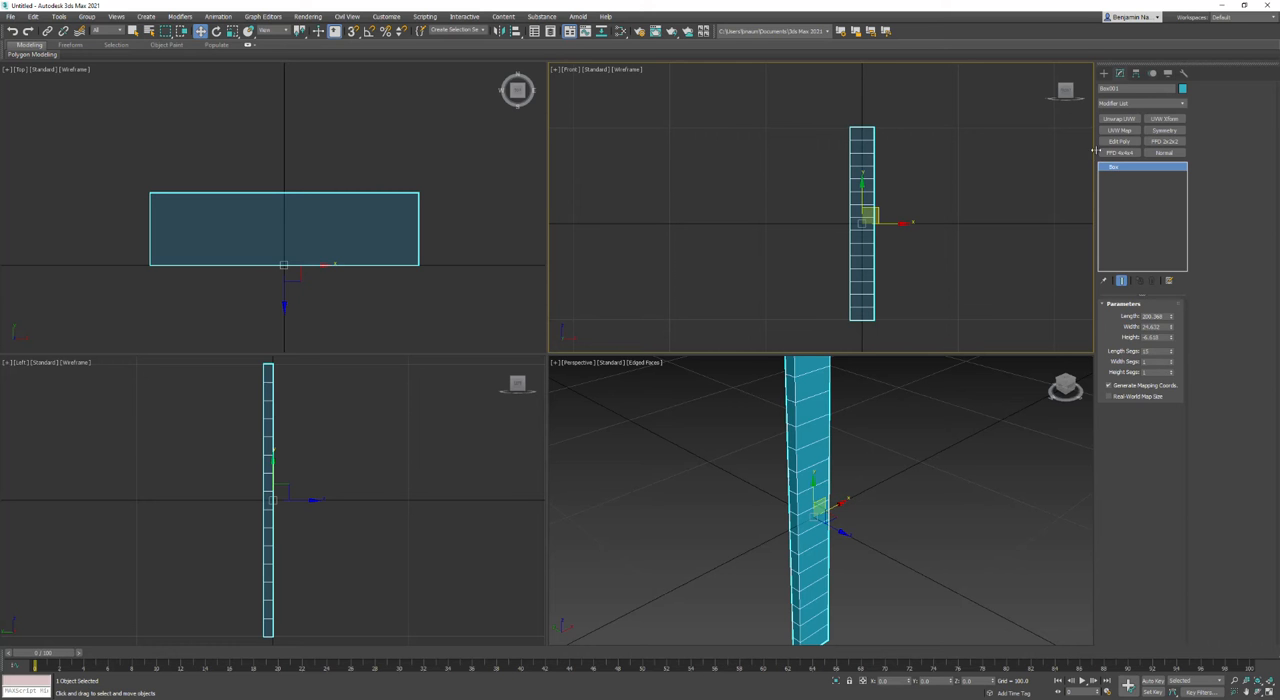
left_click(1155, 103)
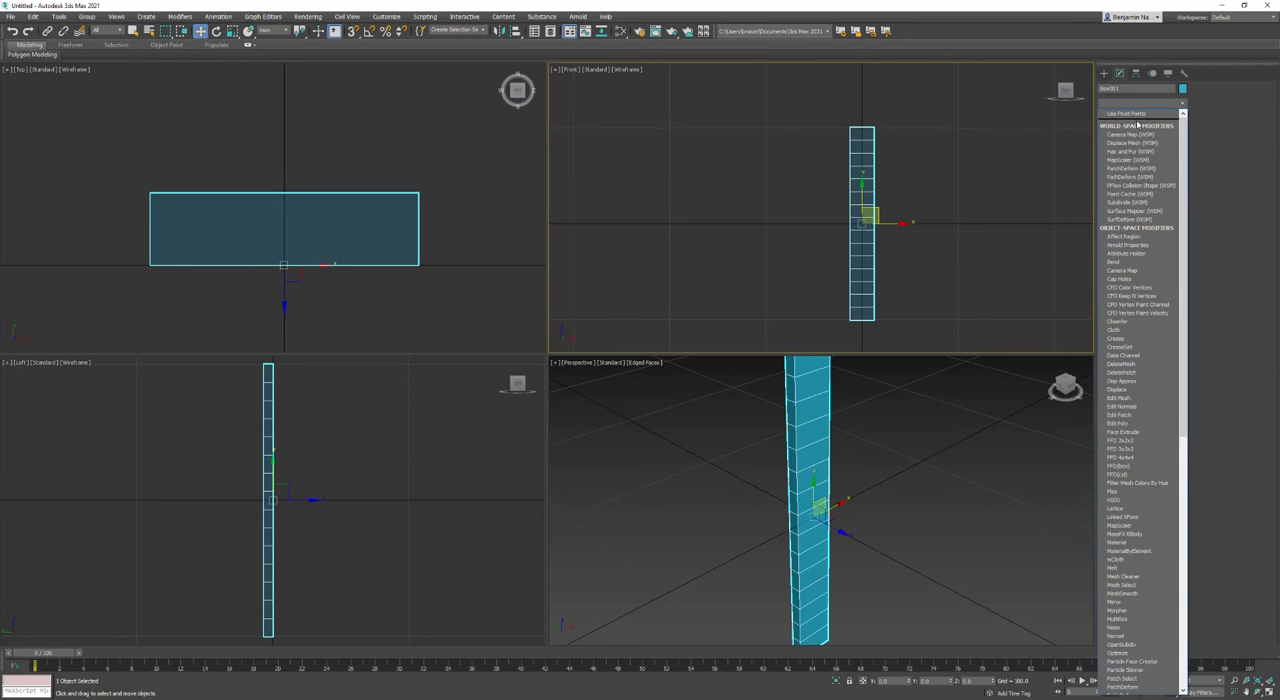
key("b")
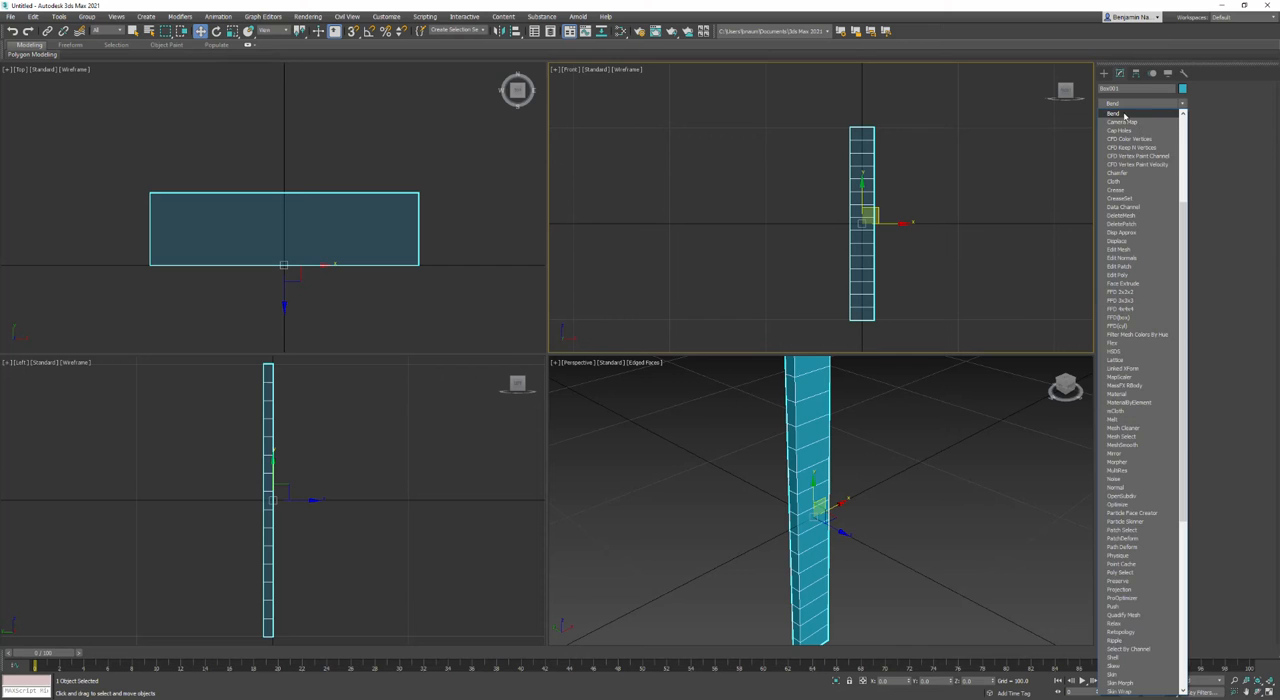
left_click(1128, 114)
mouse_move(1166, 325)
left_mouse_down()
mouse_move(1166, 295)
mouse_move(1167, 327)
left_mouse_up()
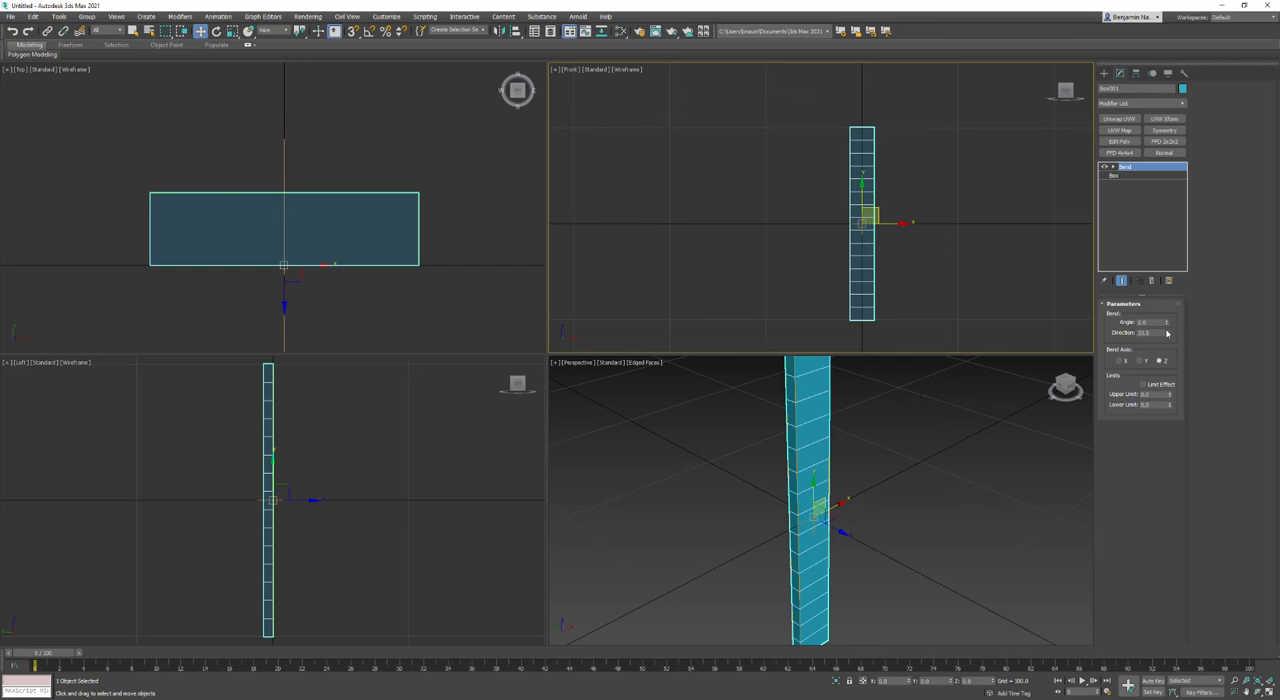
double_click(1154, 334)
left_click_drag(1168, 323, 1143, 350)
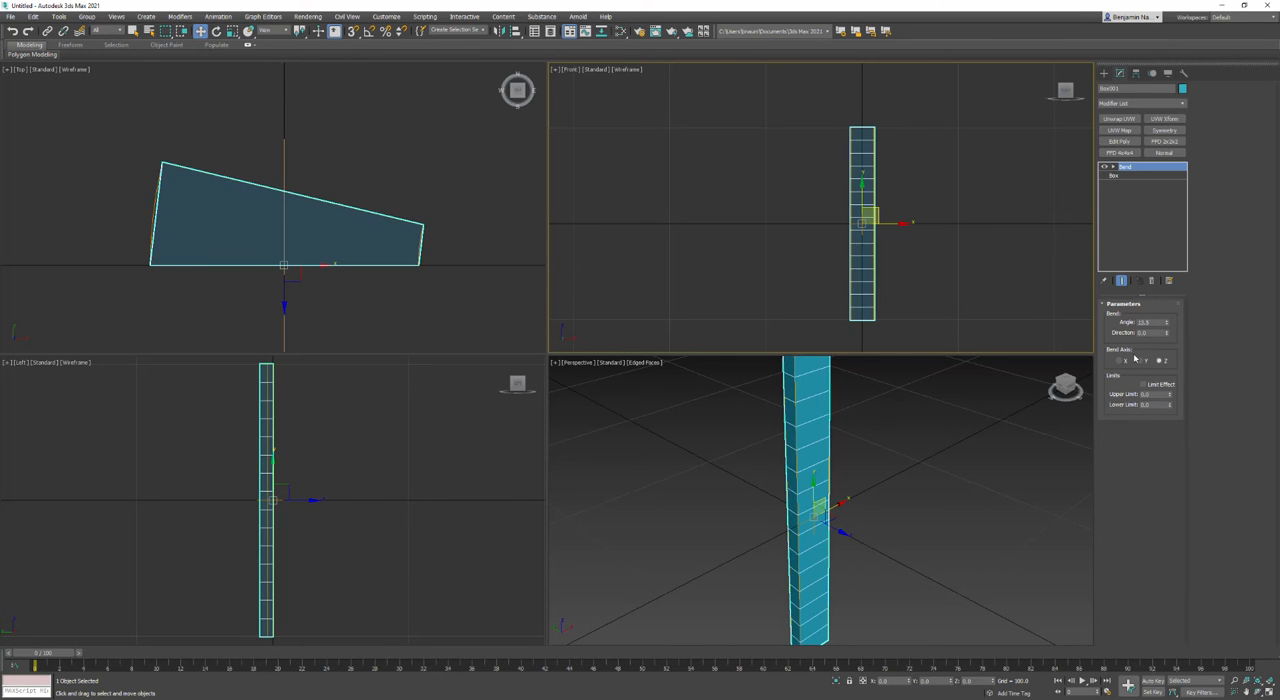
left_click(1138, 361)
left_click_drag(1167, 325, 1149, 363)
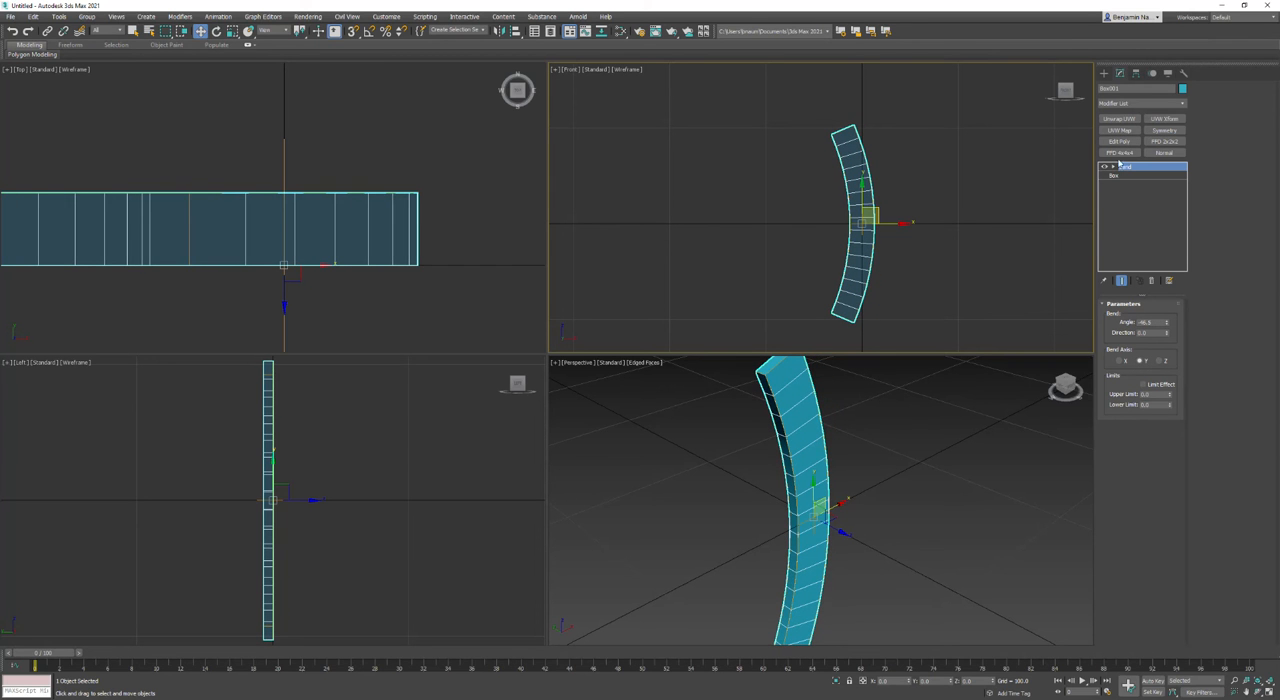
Step: Move the Bend center down to the box's lower end and slightly sideways, and reduce the bend angle to about -12.5
left_click(1111, 167)
left_click(1133, 177)
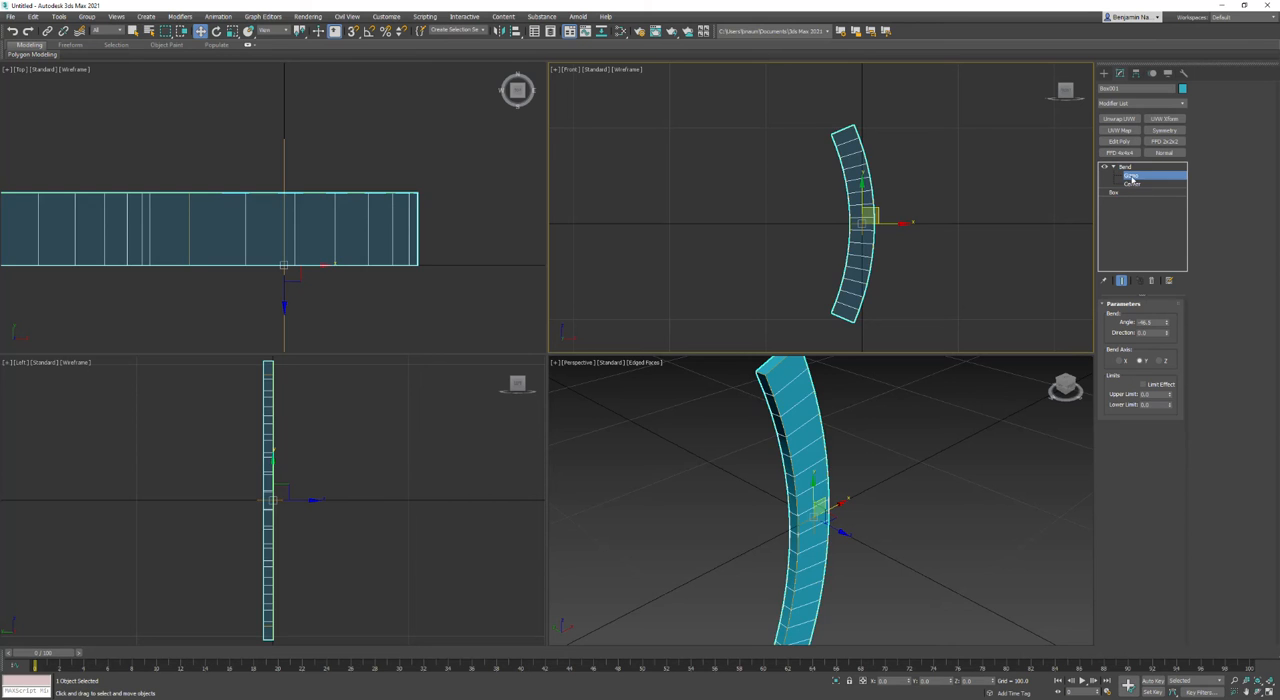
mouse_move(867, 198)
left_mouse_down()
mouse_move(855, 262)
mouse_move(870, 221)
left_mouse_up()
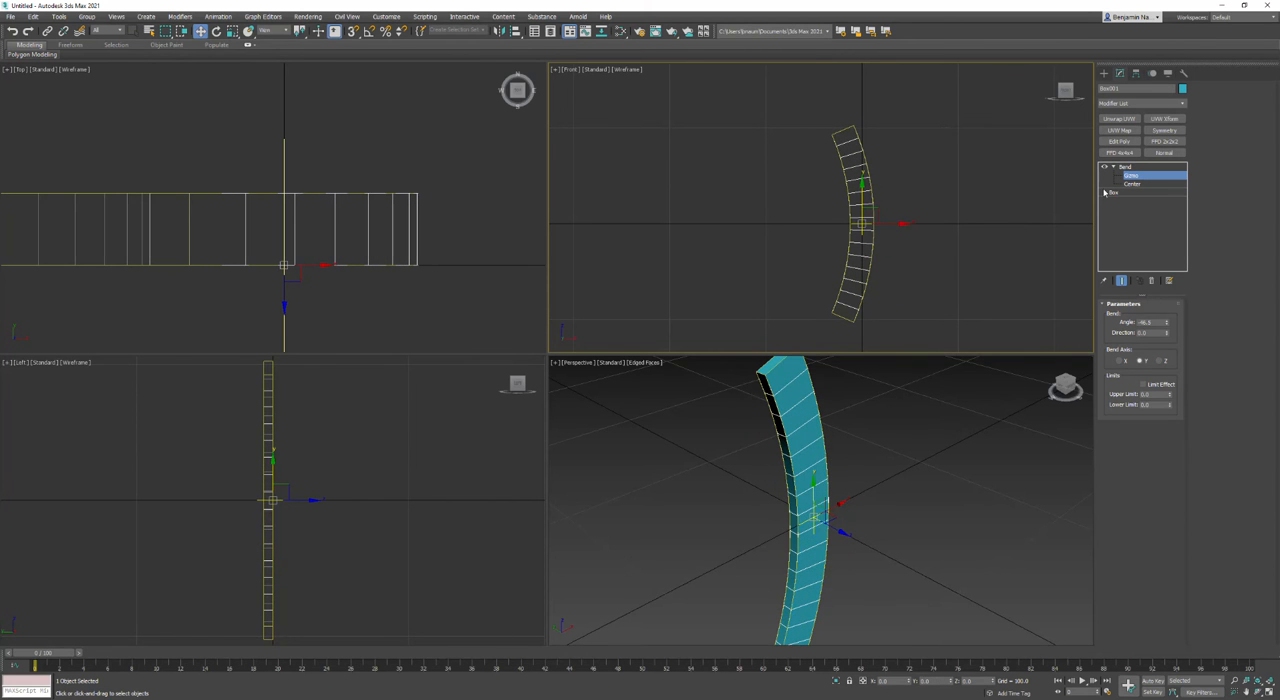
left_click(1132, 185)
left_click_drag(865, 197, 850, 293)
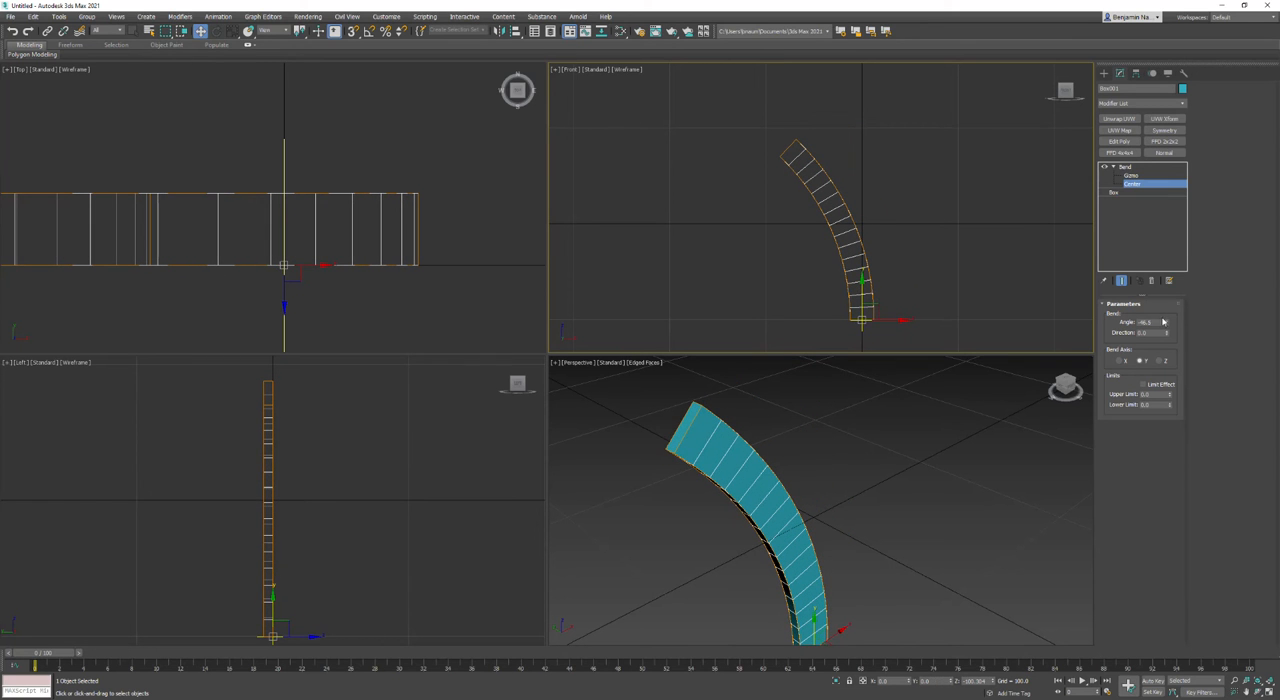
left_click_drag(1166, 323, 1175, 287)
mouse_move(887, 321)
left_mouse_down()
mouse_move(866, 322)
mouse_move(881, 324)
left_mouse_up()
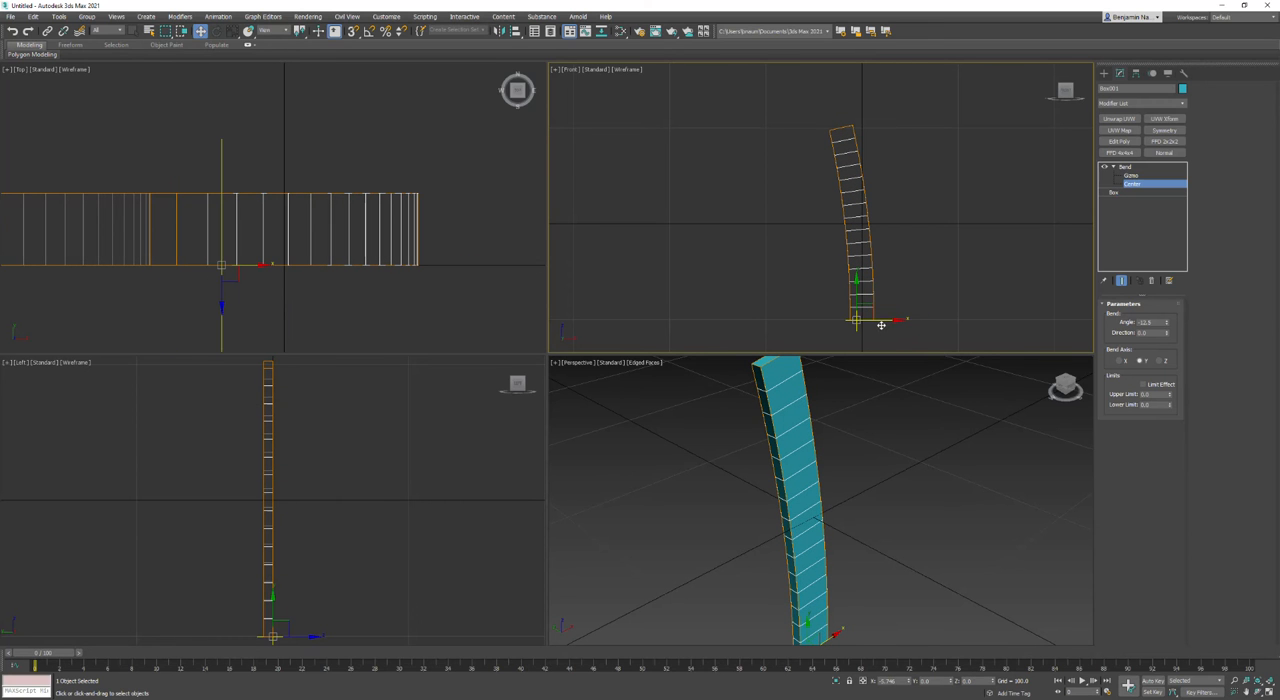
left_click(1131, 176)
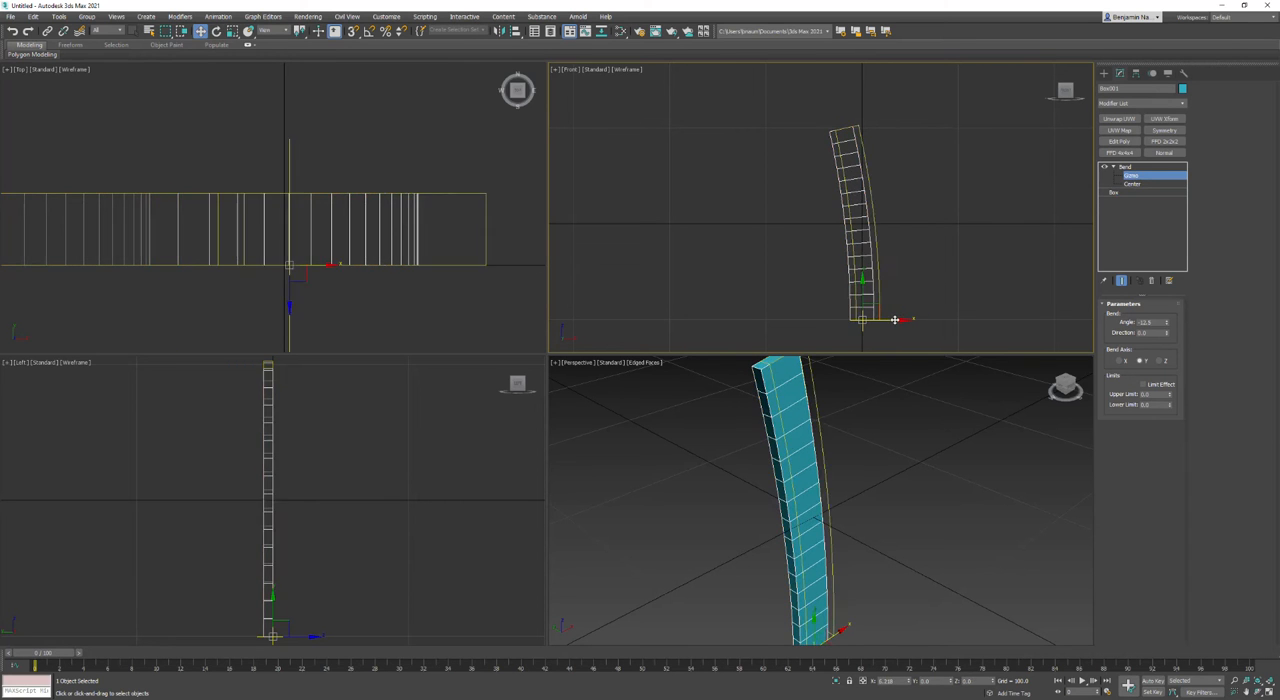
key("e")
left_click_drag(871, 282, 878, 291)
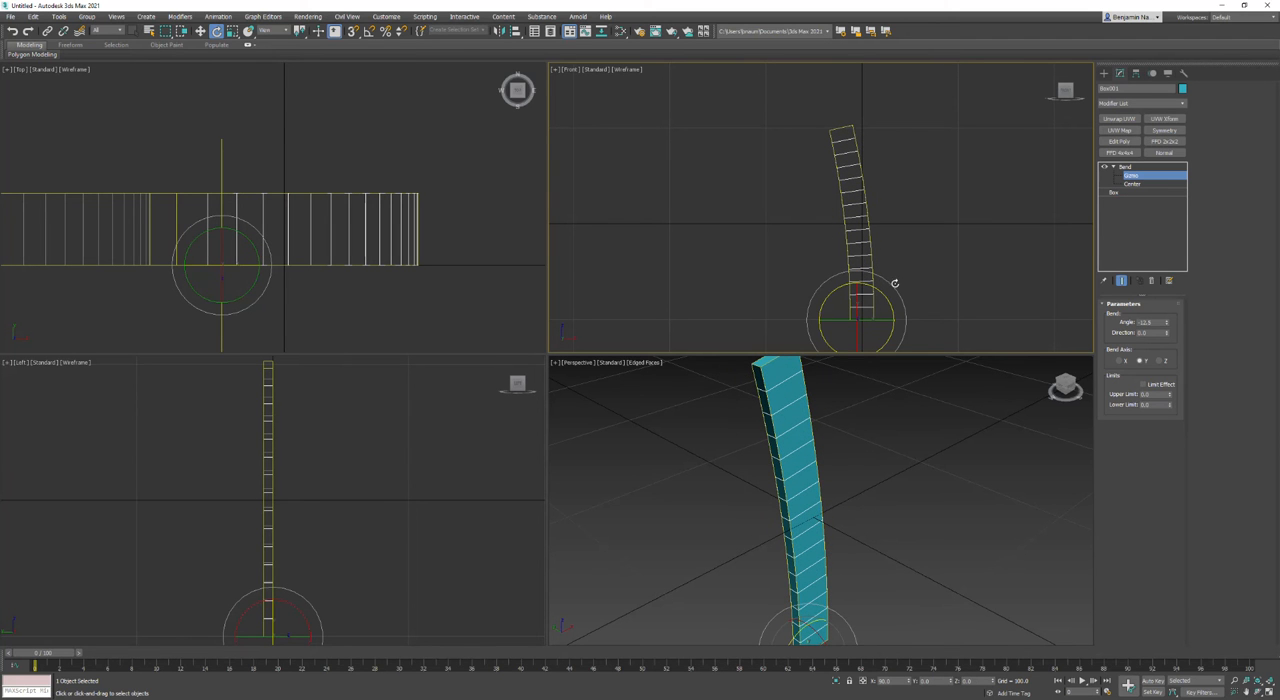
left_click(1125, 170)
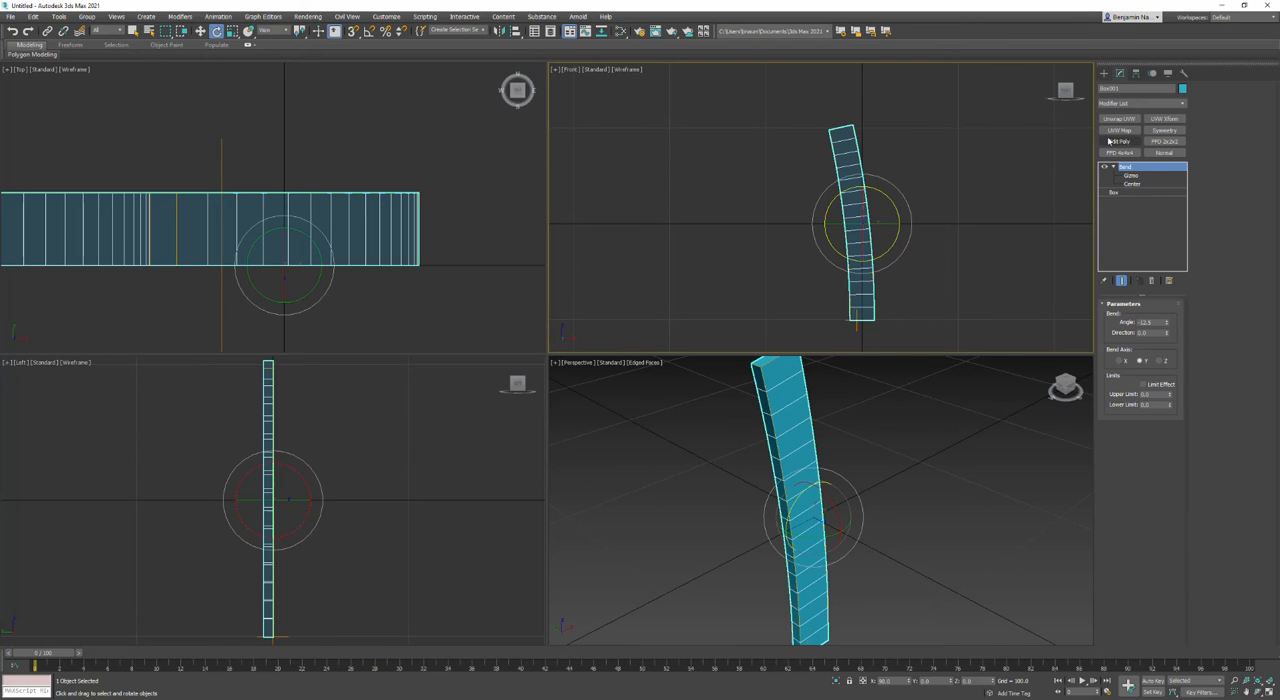
Step: Add an Edit Poly modifier and select the vertices of the box's upper end in the front view
left_click(1112, 141)
left_click(1115, 382)
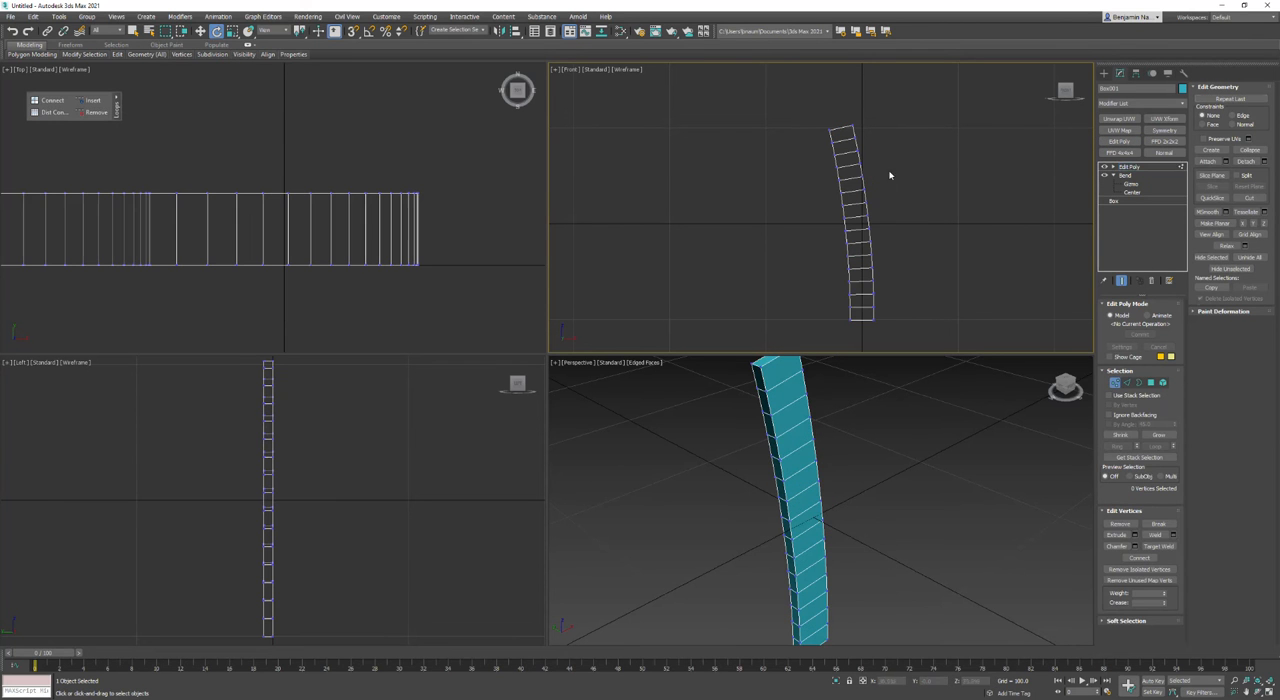
left_click_drag(777, 99, 877, 192)
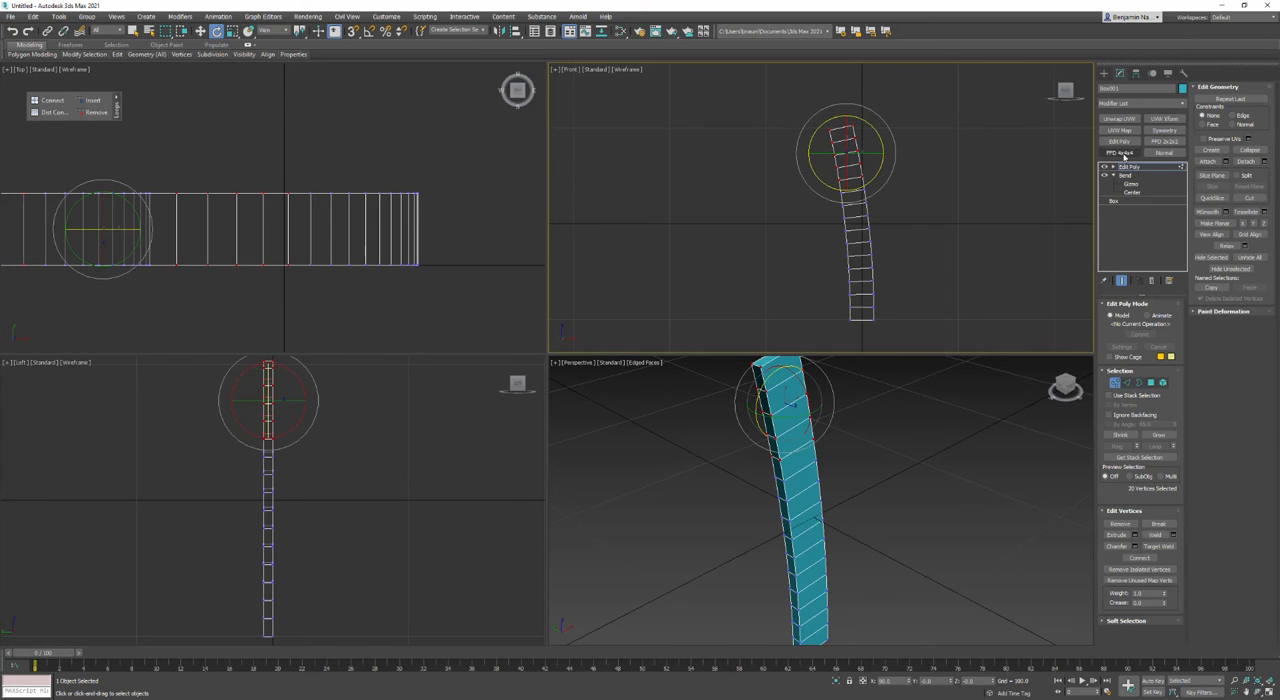
Step: Apply FFD 4x4x4 to the selected vertices and pull the outer top-corner control points across past the inner edge to form a pointed tip
left_click(1119, 152)
scroll(935, 180, "up", 5)
left_click(1112, 166)
left_click(1140, 175)
left_click_drag(910, 135, 714, 148)
key("w")
scroll(716, 160, "down", 4)
scroll(720, 168, "up", 6)
middle_click_drag(803, 209, 787, 239)
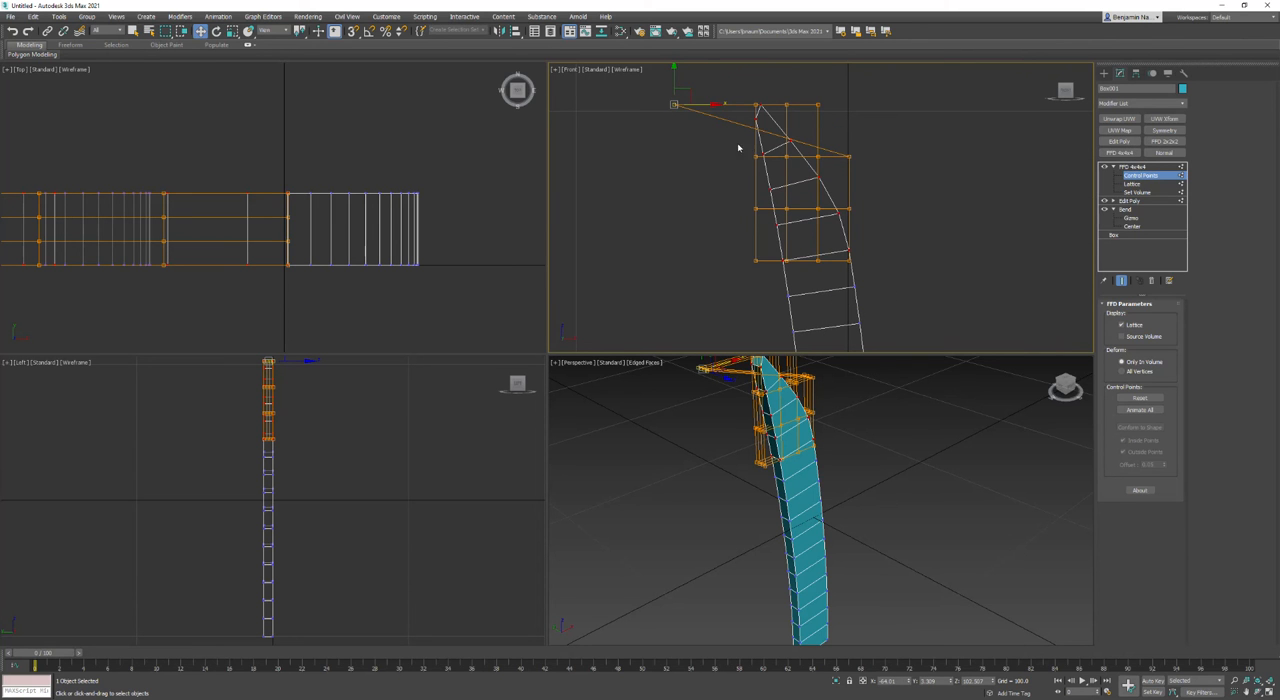
middle_click_drag(750, 183, 831, 160)
scroll(869, 217, "down", 5)
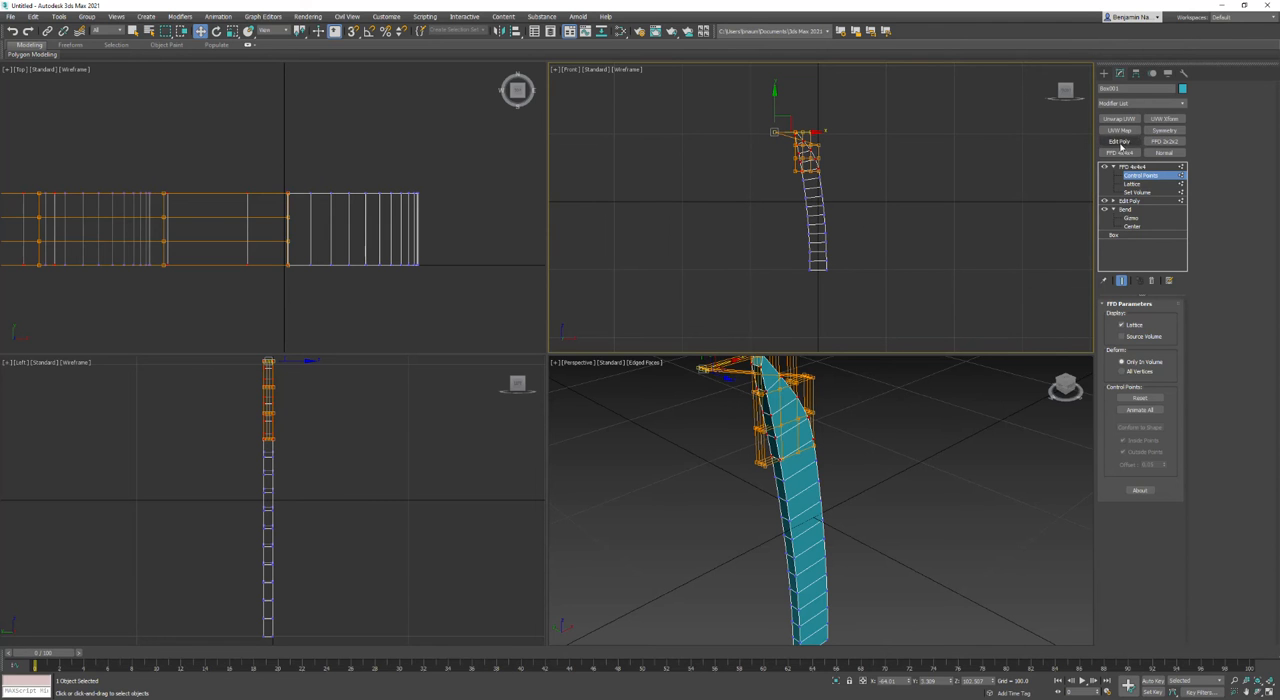
left_click(1132, 166)
Step: Add another Edit Poly modifier on top of the FFD and clear its vertex selection
left_click(1120, 153)
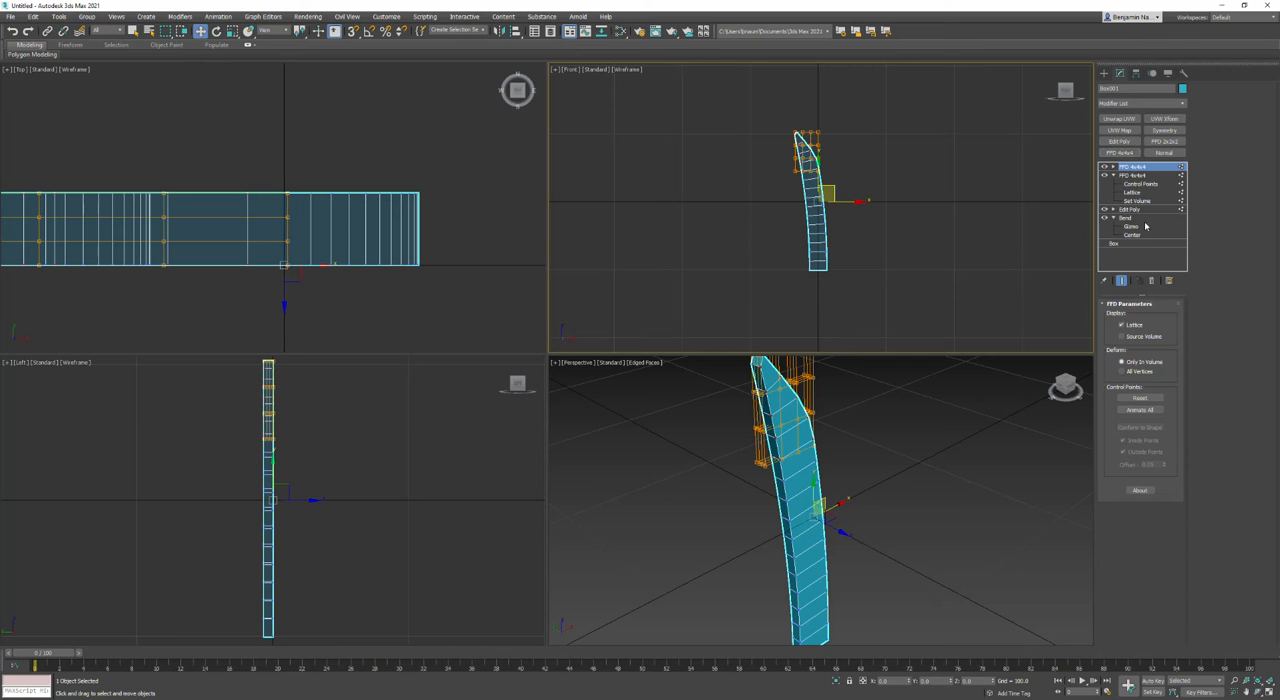
left_click(1152, 281)
left_click(1119, 141)
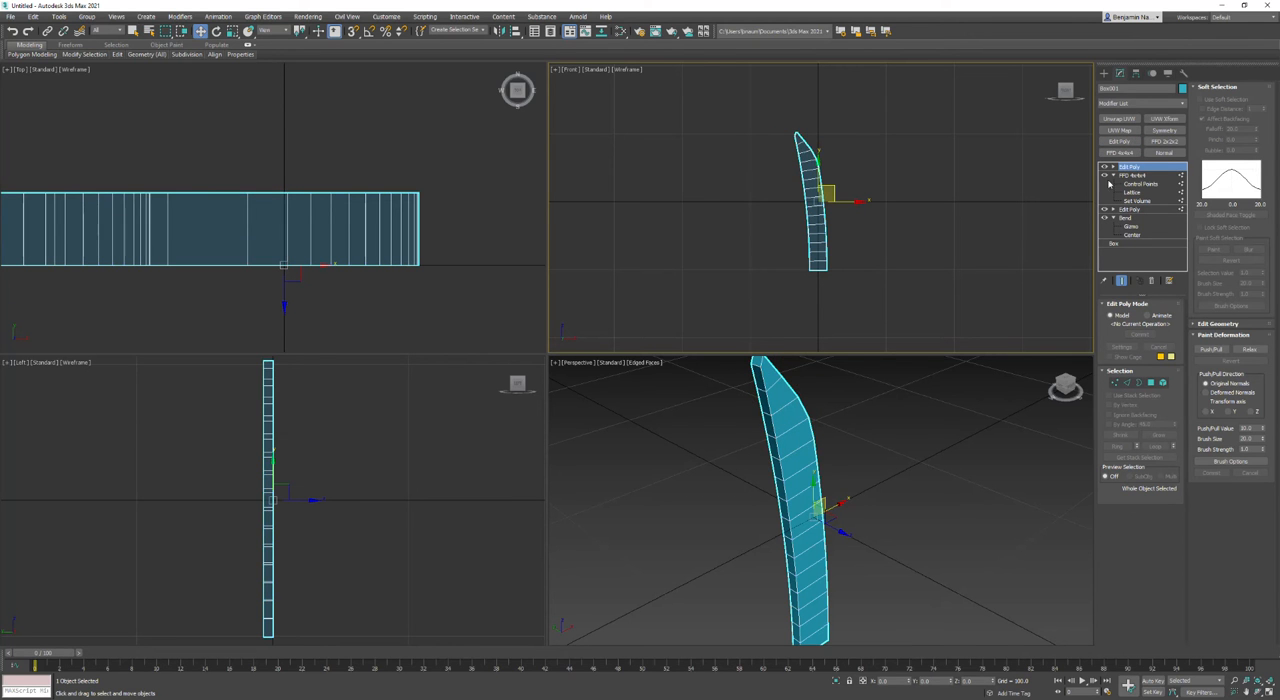
left_click(1113, 382)
left_click(963, 177)
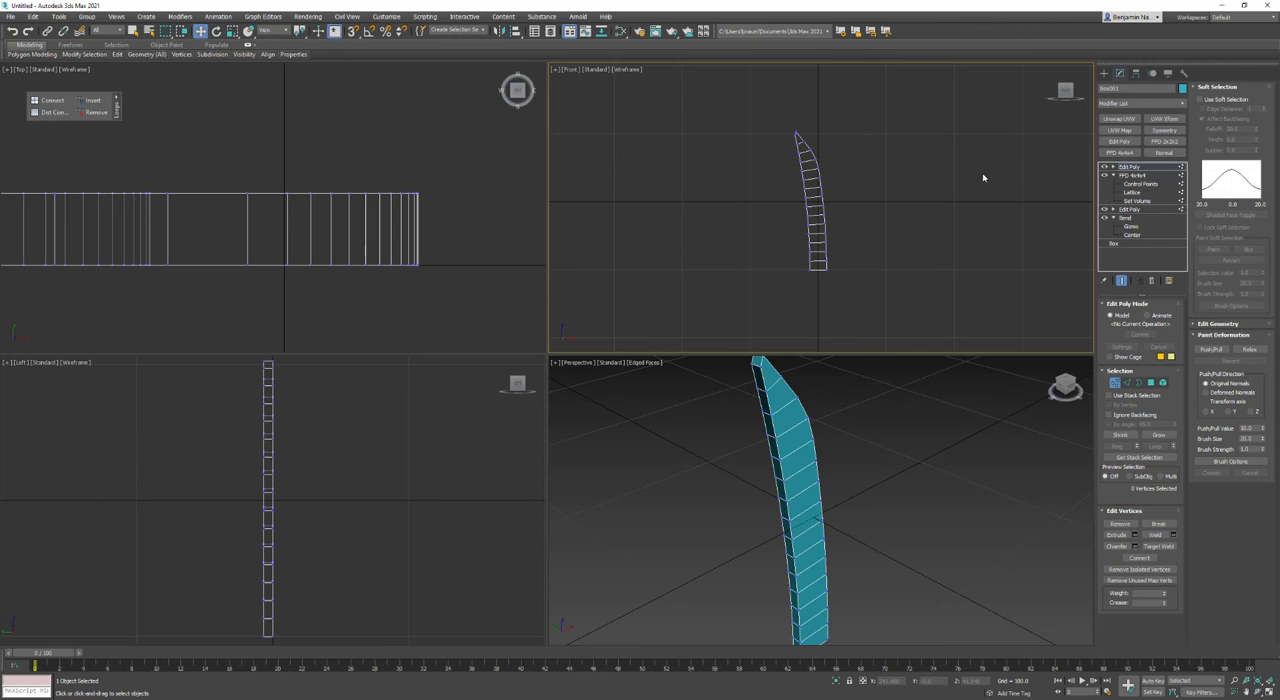
left_click(1128, 166)
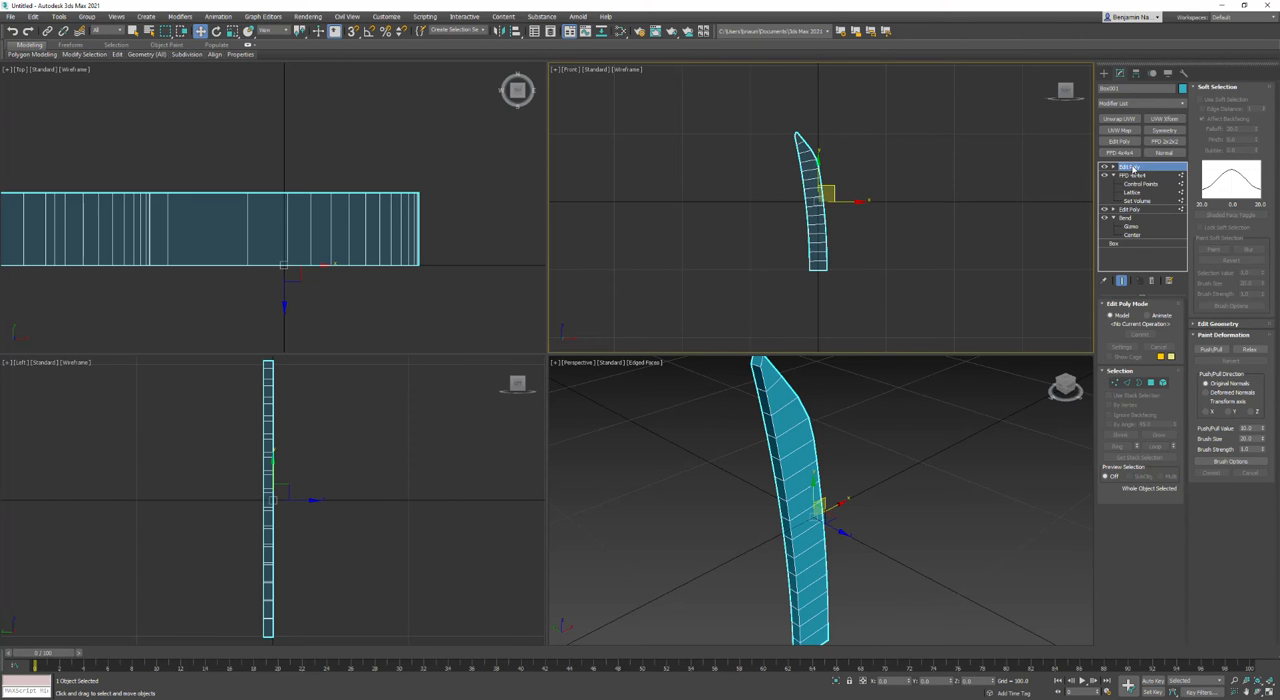
Step: Apply FFD 4x4x4 to the whole mesh and shift the two middle rows of control points toward the outer side of the curve
left_click(1119, 152)
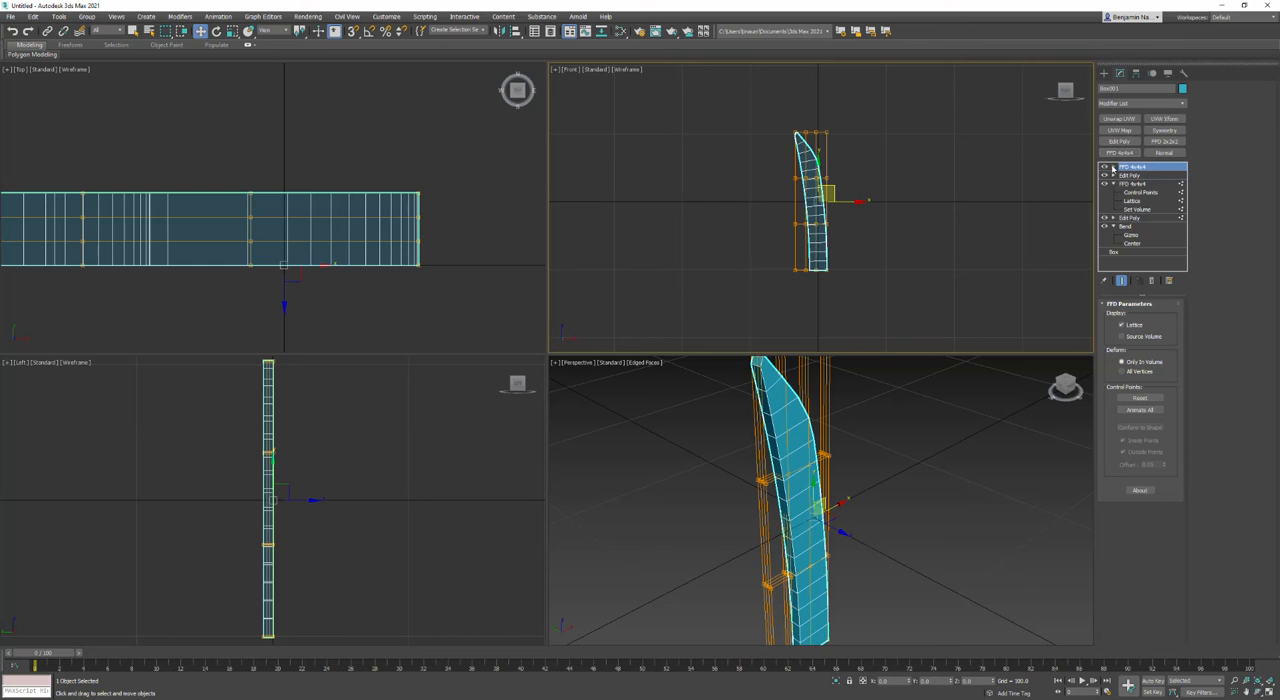
left_click(1112, 166)
left_click(1140, 175)
scroll(972, 196, "up", 2)
left_click_drag(851, 161, 794, 250)
mouse_move(831, 209)
left_mouse_down()
mouse_move(849, 209)
mouse_move(832, 262)
mouse_move(827, 212)
left_mouse_up()
right_click(840, 212)
Step: Rotate the top row of lattice control points so the tip leans further into the curve
left_click_drag(737, 94, 840, 133)
scroll(802, 100, "up", 3)
key("e")
left_click_drag(816, 85, 816, 43)
right_click(810, 77)
scroll(864, 138, "down", 5)
scroll(864, 138, "up", 5)
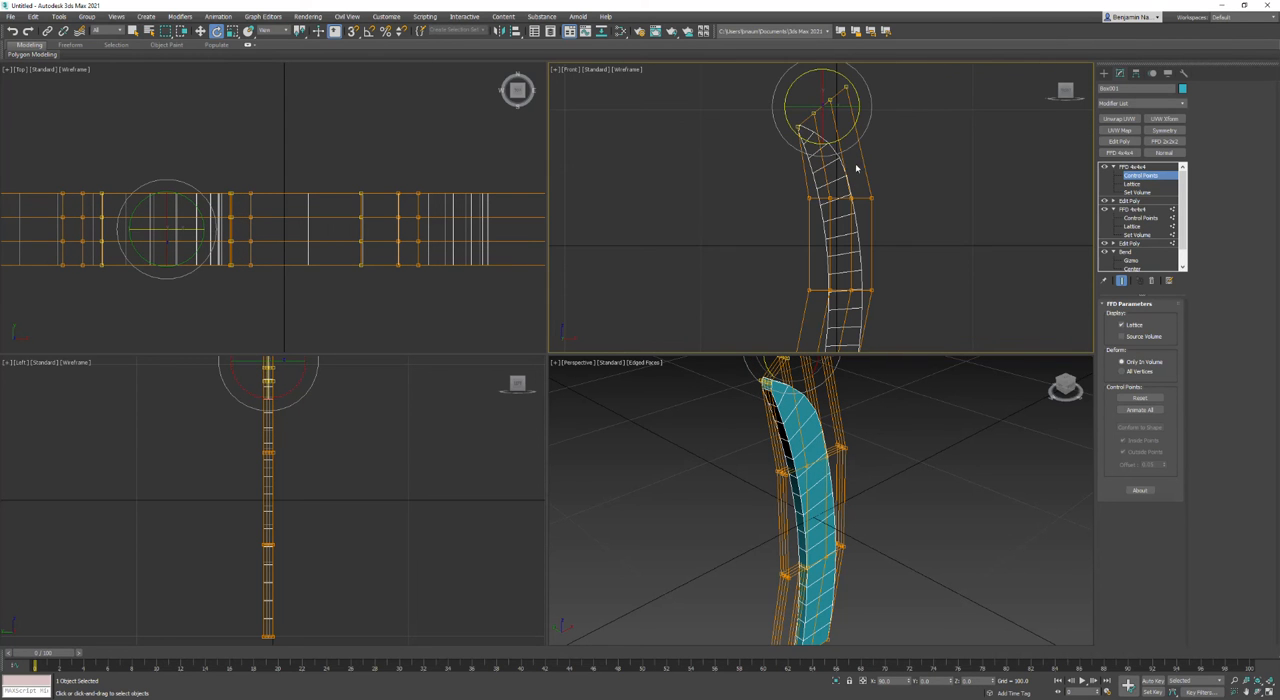
Step: Move individual top-row control points beside the tip upward and inward to round the outer edge near the tip
left_click(836, 124)
left_click(822, 103)
key("w")
left_click_drag(829, 88, 818, 94)
scroll(815, 100, "up", 5)
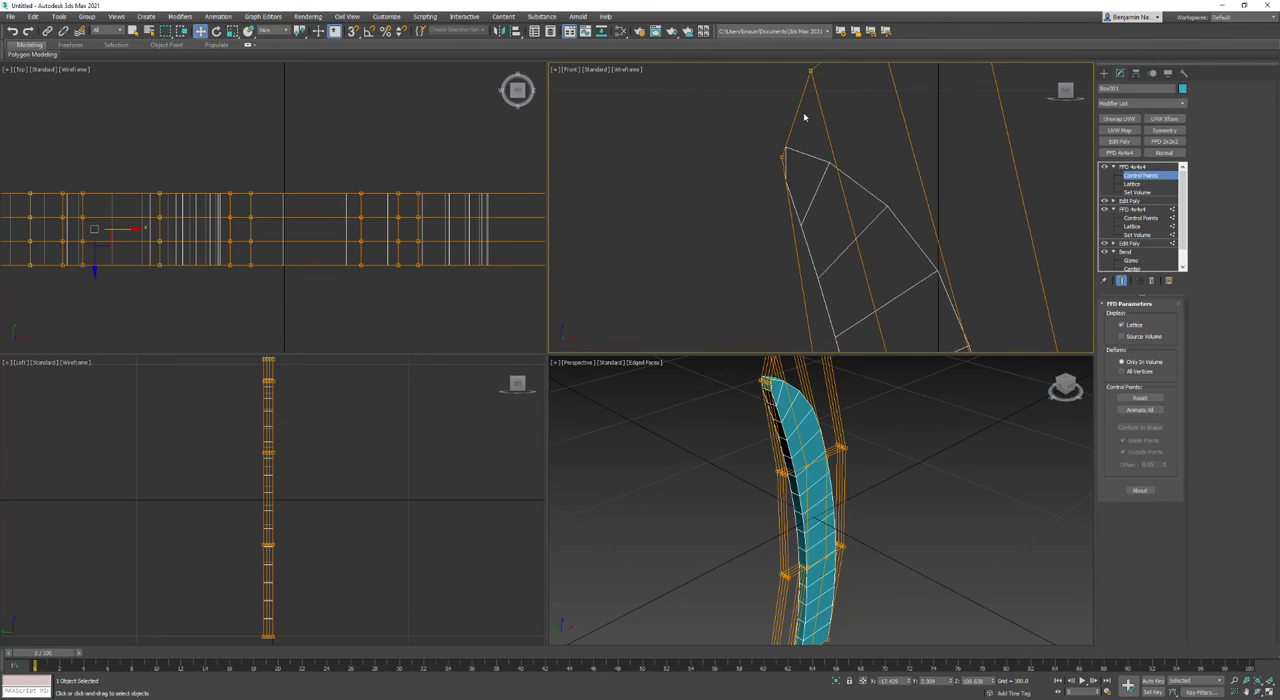
scroll(804, 117, "down", 5)
scroll(816, 171, "up", 2)
Step: Shift the two middle rows of control points slightly further outward to deepen the curve, and leave control-point editing
left_click(846, 149)
left_click_drag(904, 130, 754, 226)
left_click_drag(856, 183, 860, 185)
right_click(860, 185)
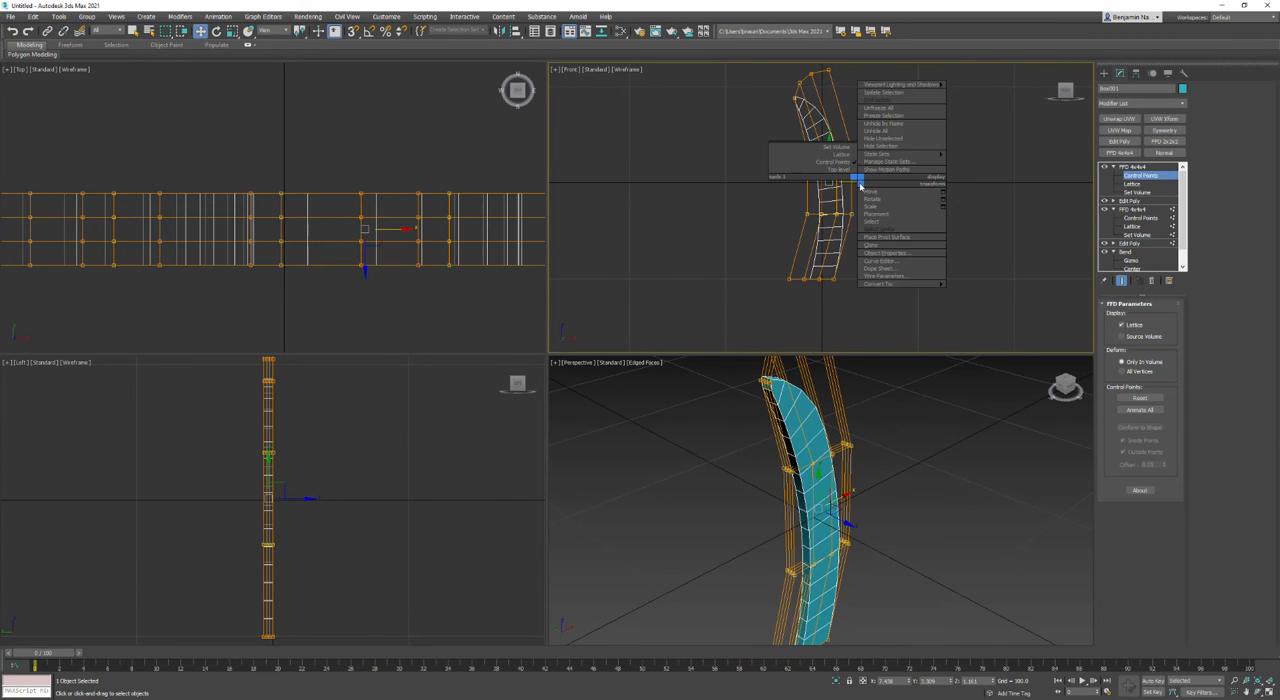
left_click(838, 171)
left_click(886, 192)
Step: Examine the curved, pointed shape in the perspective view and in the enlarged front view
middle_click_drag(824, 408, 826, 391)
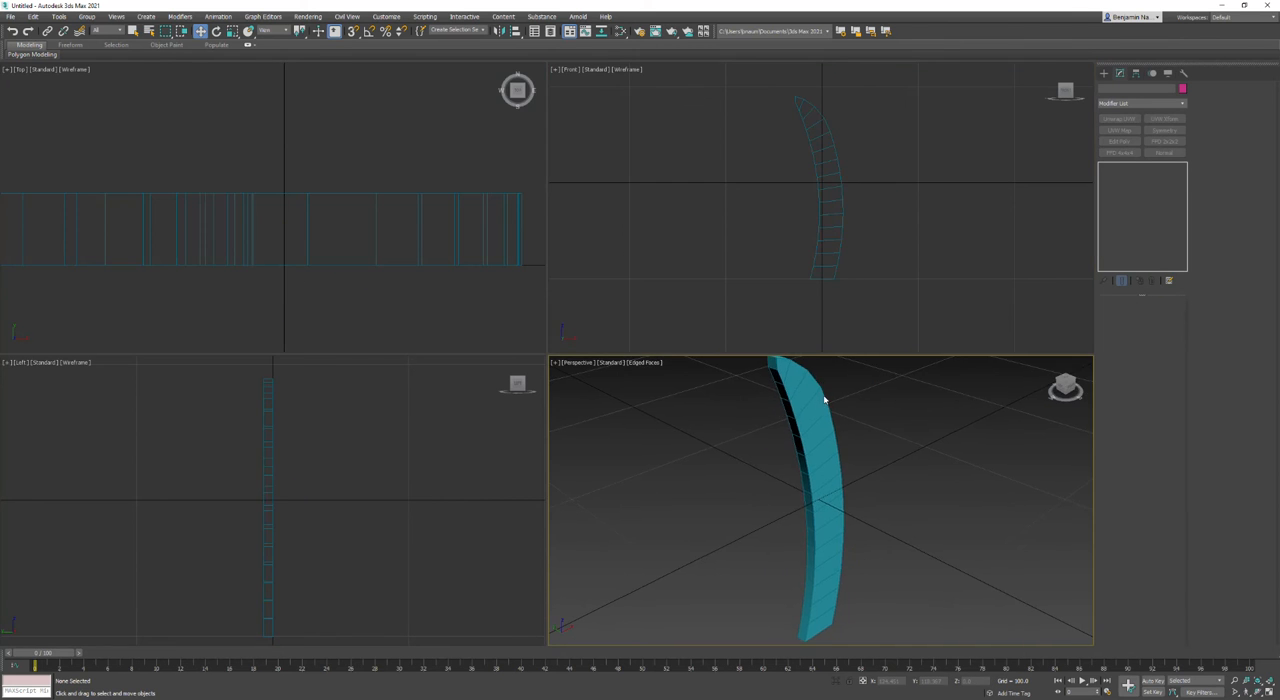
key("alt+w")
left_click(575, 305)
middle_click_drag(575, 305, 874, 317, "alt")
key("w")
key("alt+w")
right_click(771, 200)
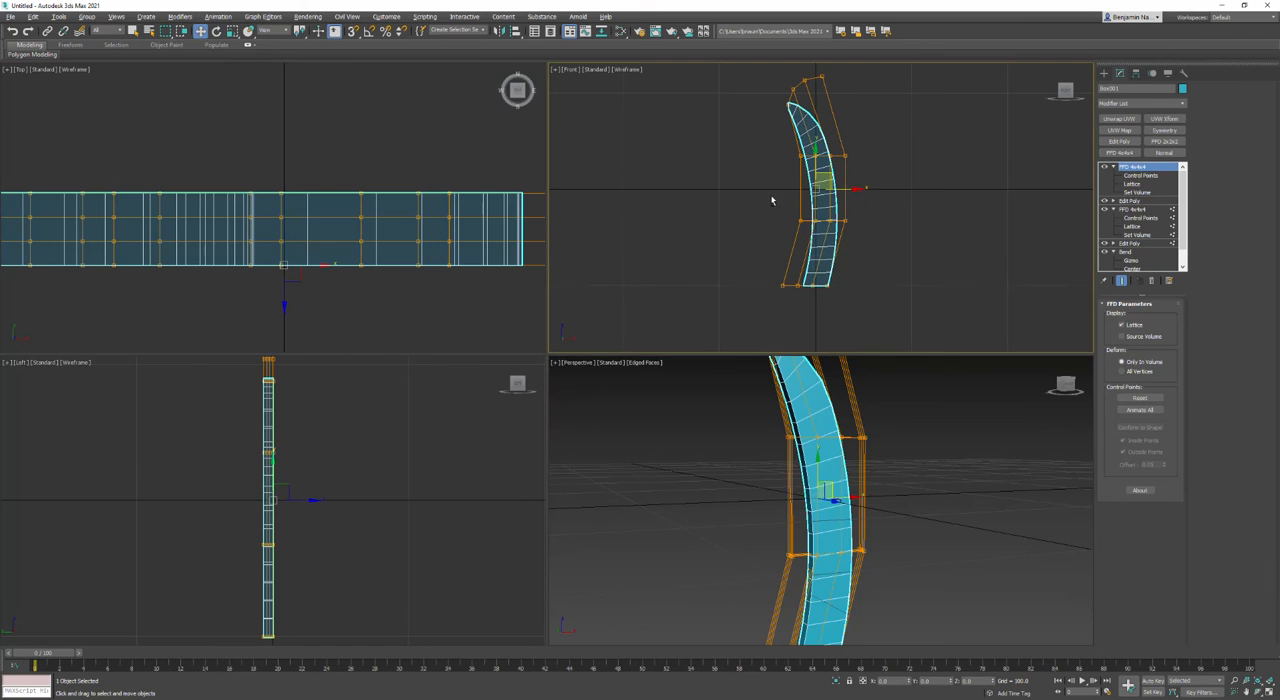
key("alt+w")
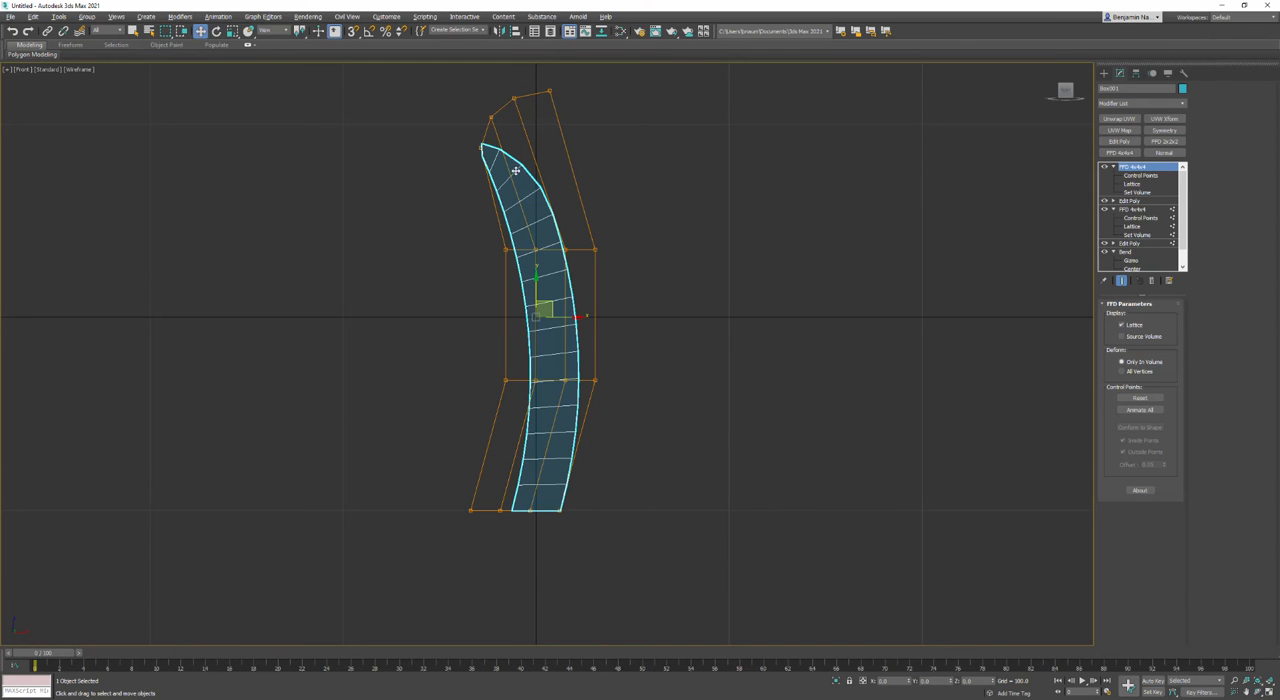
scroll(515, 171, "up", 3)
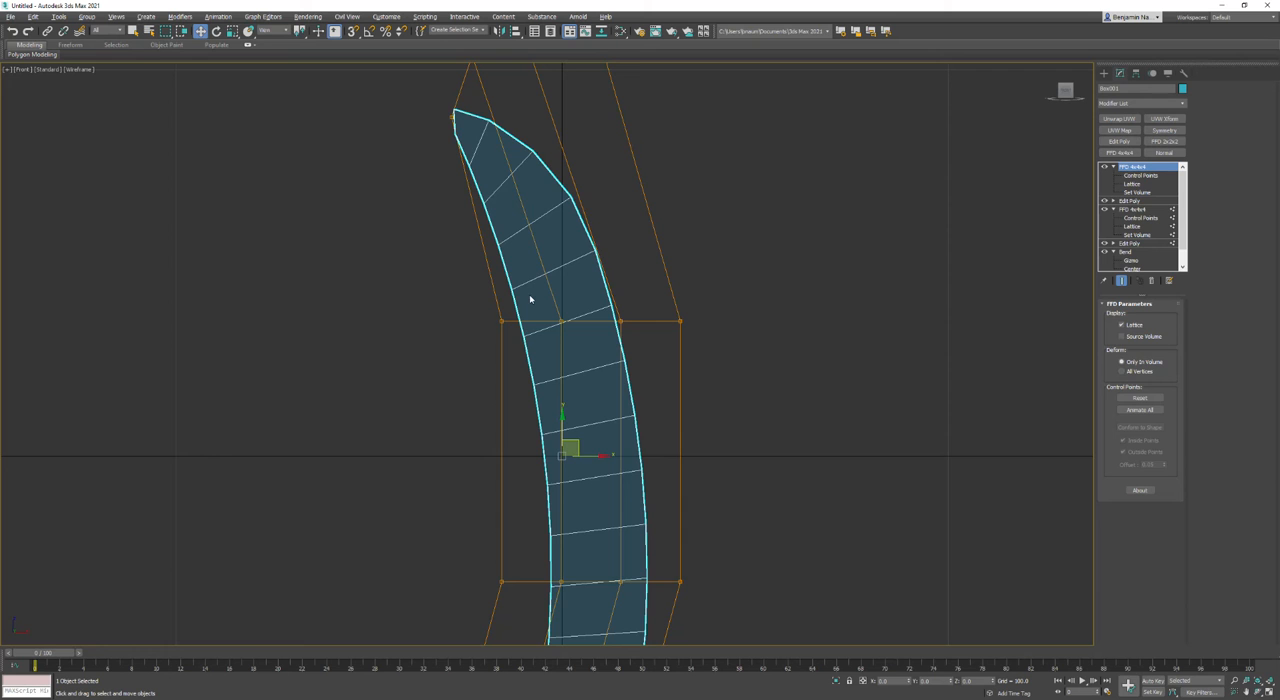
scroll(533, 299, "down", 3)
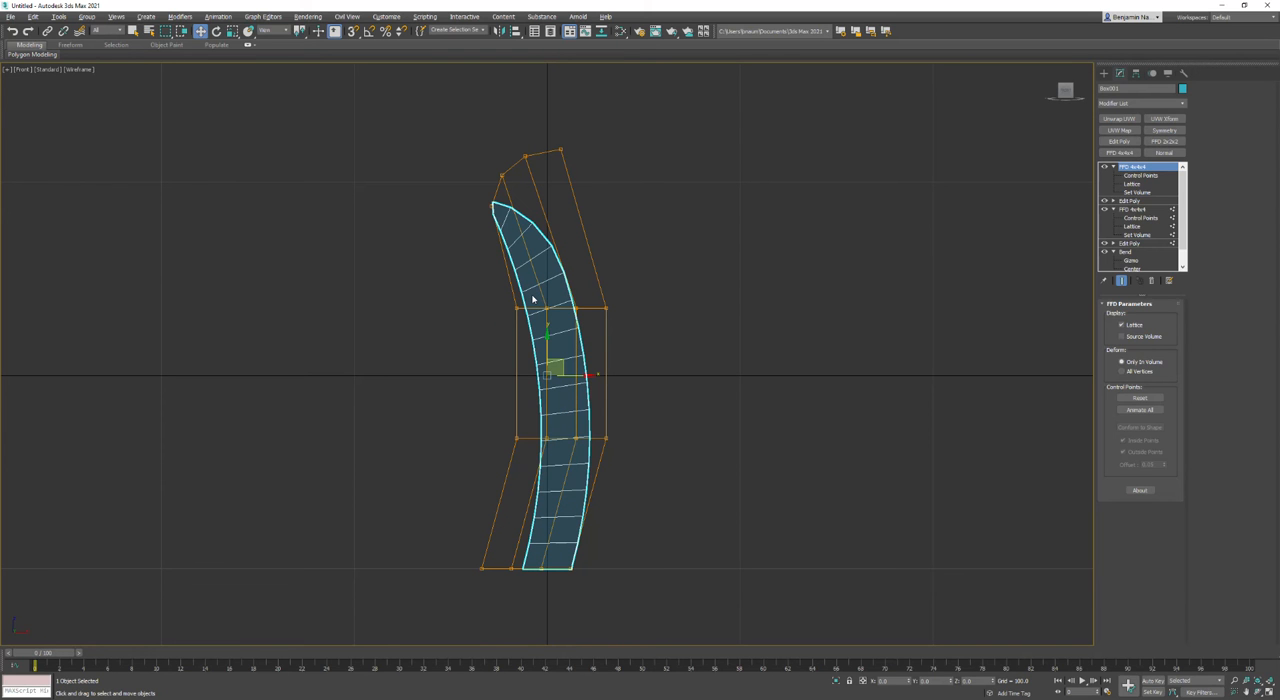
Step: Convert the bent, lattice-shaped box to an Editable Poly
right_click(556, 231)
mouse_move(575, 335)
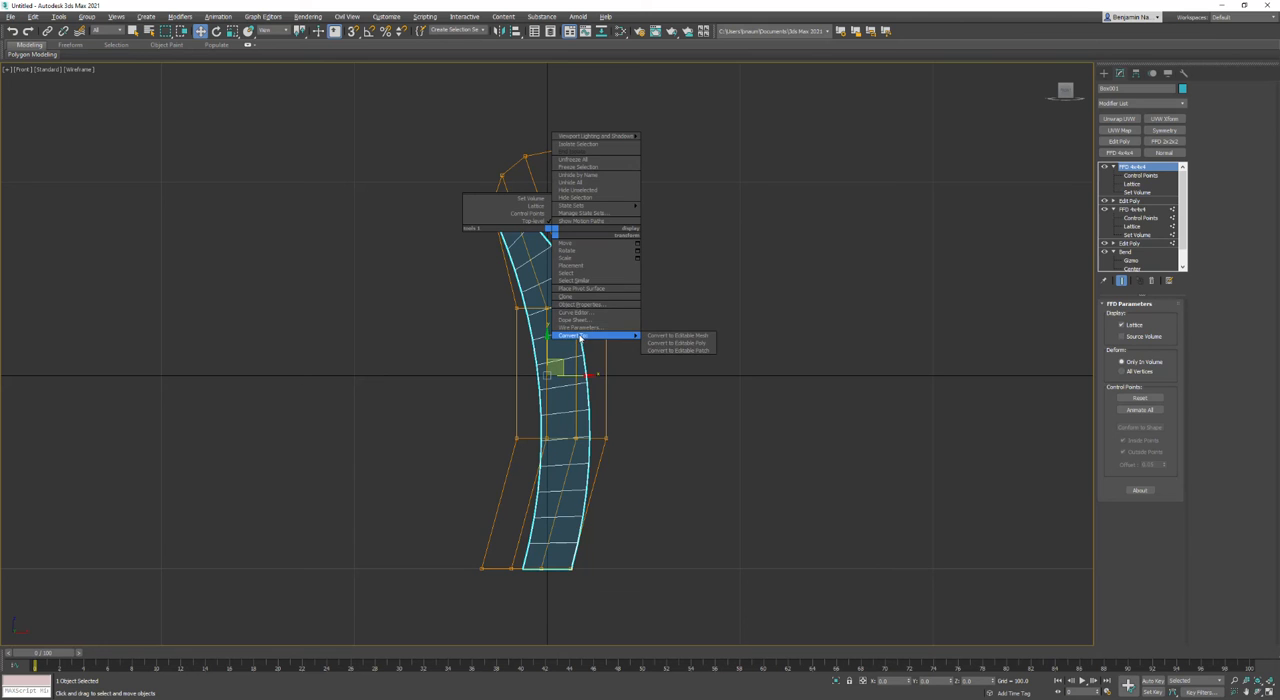
left_click(666, 346)
Step: Ring-select the long edges of the wide segments near the blade's tip and subdivide them with Flow Connect
left_click(1126, 315)
scroll(654, 277, "up", 4)
middle_click_drag(374, 234, 583, 269)
left_click_drag(554, 189, 532, 211)
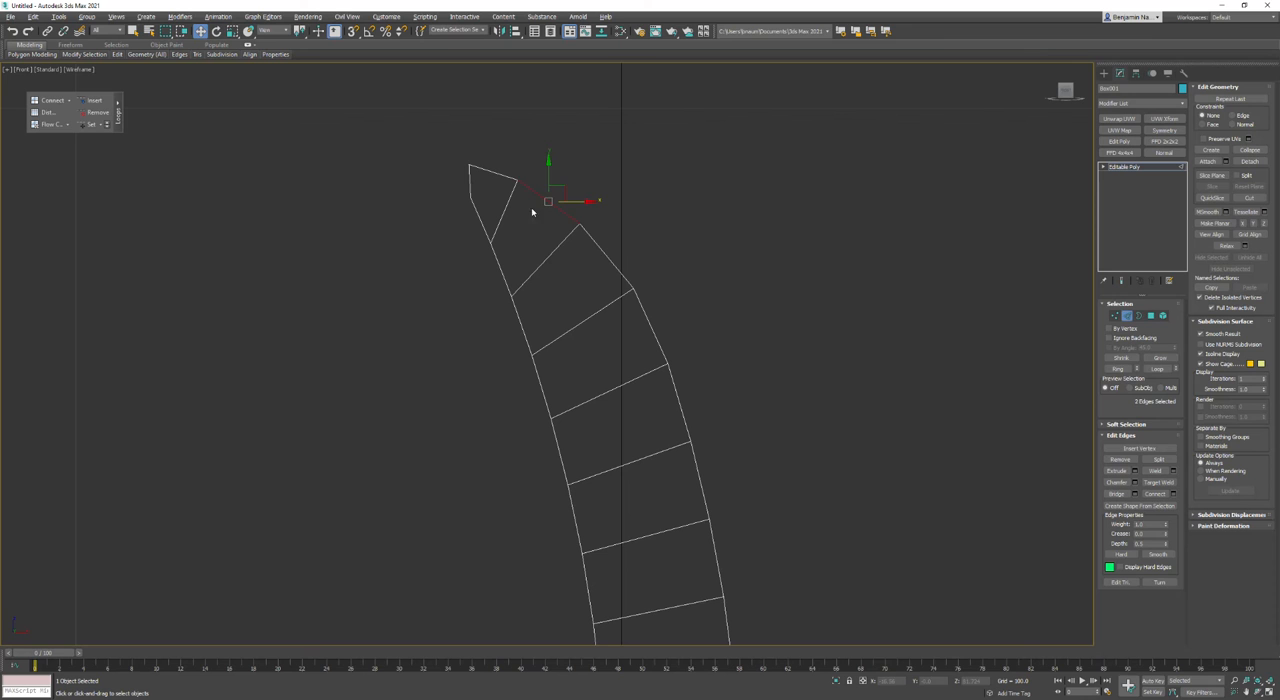
left_click(1122, 367)
left_click(38, 124)
key("alt+r")
left_click(50, 125)
left_click(365, 238)
scroll(380, 236, "down", 5)
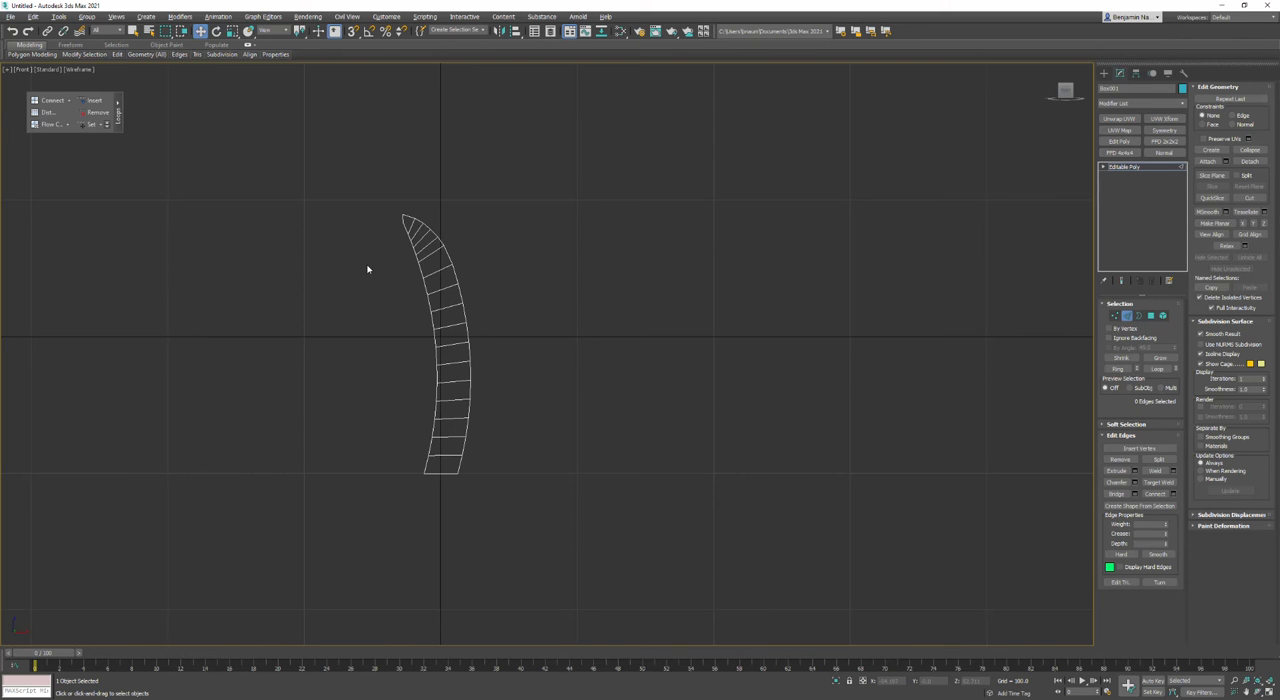
Step: Remove the short extra edge loop at the blade's tip so that it ends in a single sharp point
scroll(406, 194, "up", 6)
key("1")
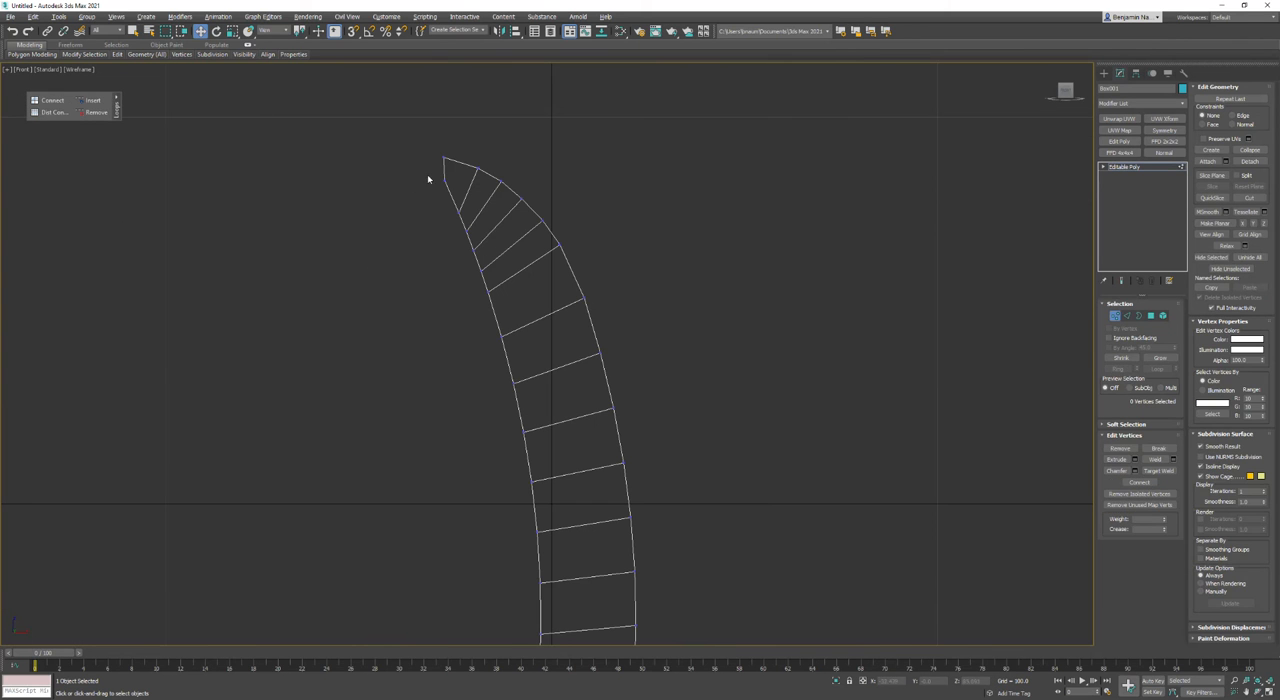
left_click(1126, 316)
key("alt+w")
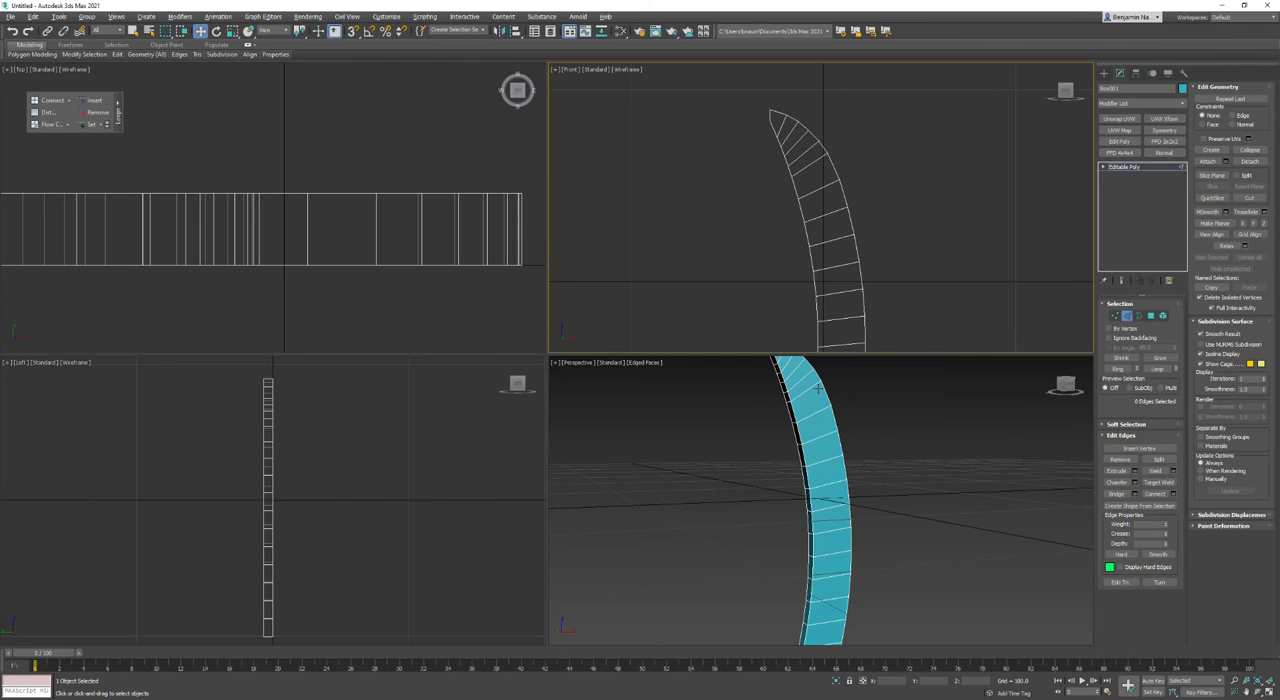
middle_click_drag(770, 384, 808, 460)
scroll(808, 458, "up", 5)
left_click(811, 428)
left_click(101, 114)
middle_click_drag(779, 156, 756, 148)
key("alt+w")
middle_click_drag(552, 200, 565, 166)
scroll(565, 166, "down", 5)
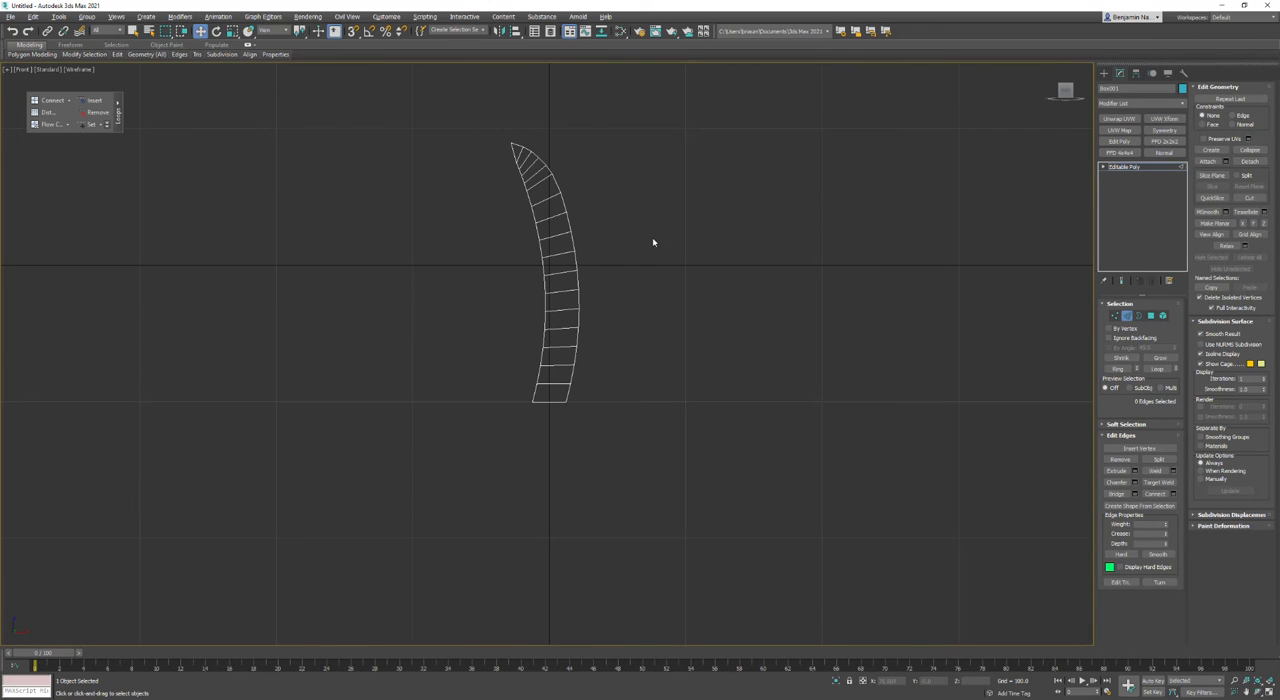
Step: Select all polygons of the blade and set their Y position to 0 to centre the thickness on the grid
left_click(1157, 315)
key("alt+w")
scroll(405, 247, "down", 3)
scroll(410, 246, "up", 2)
left_click_drag(505, 199, 166, 306)
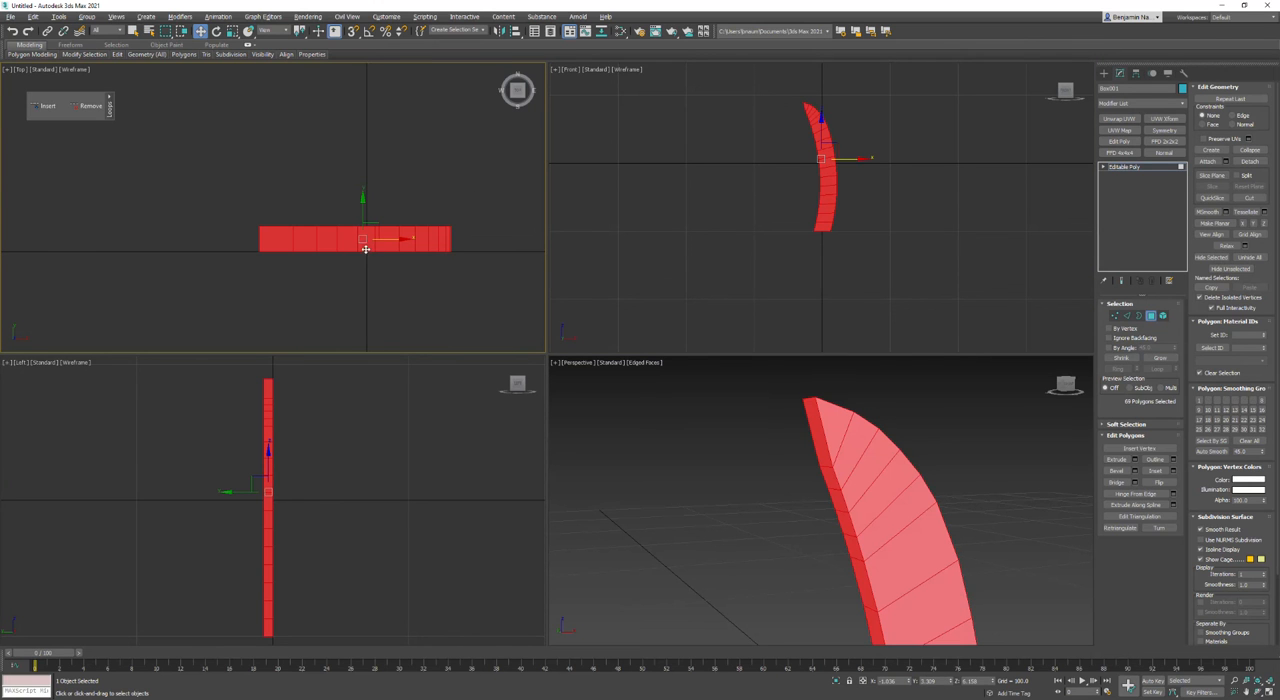
double_click(935, 681)
type("0")
key("Return")
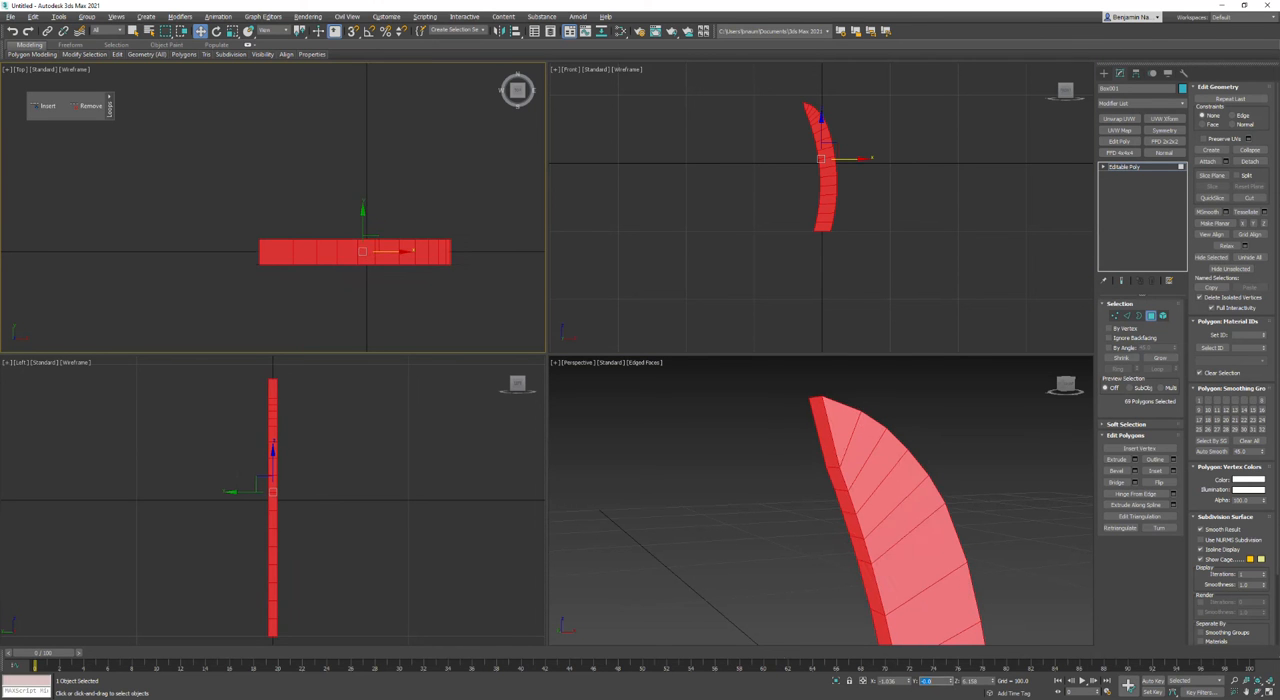
left_click(337, 286)
Step: Select all edges spanning the blade's thickness and connect them with a straight loop along the middle of the rim
left_click(1127, 316)
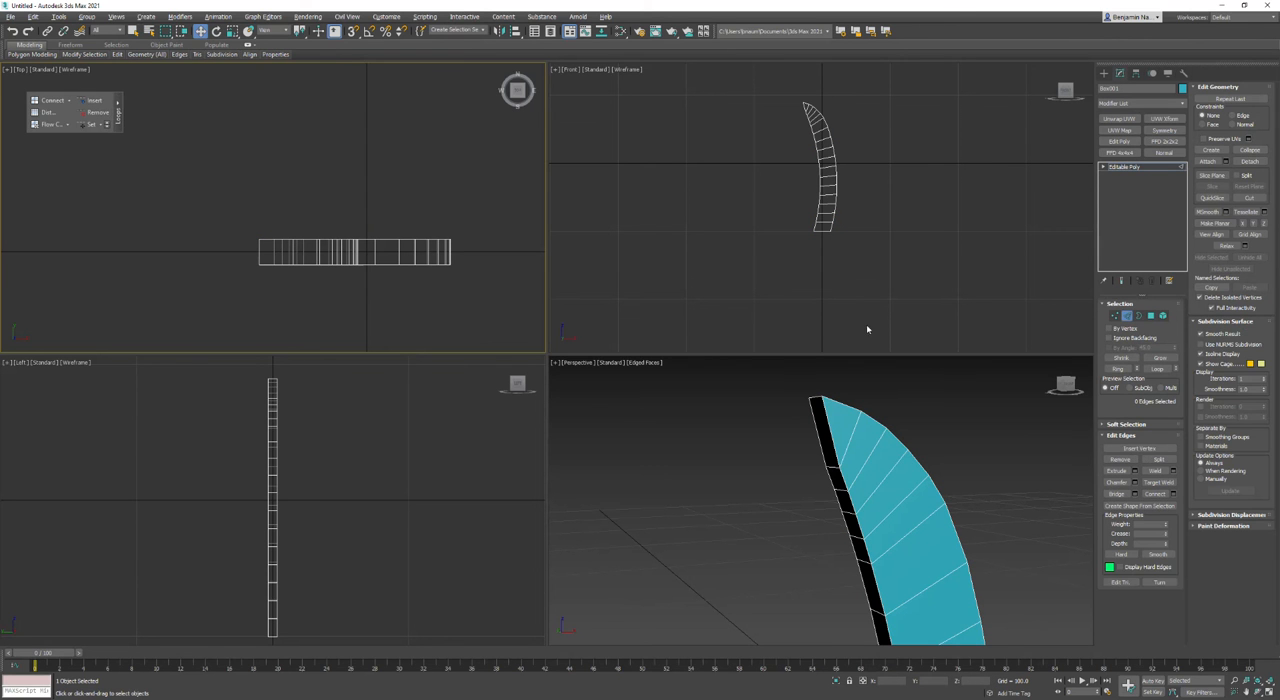
left_click_drag(492, 257, 147, 253)
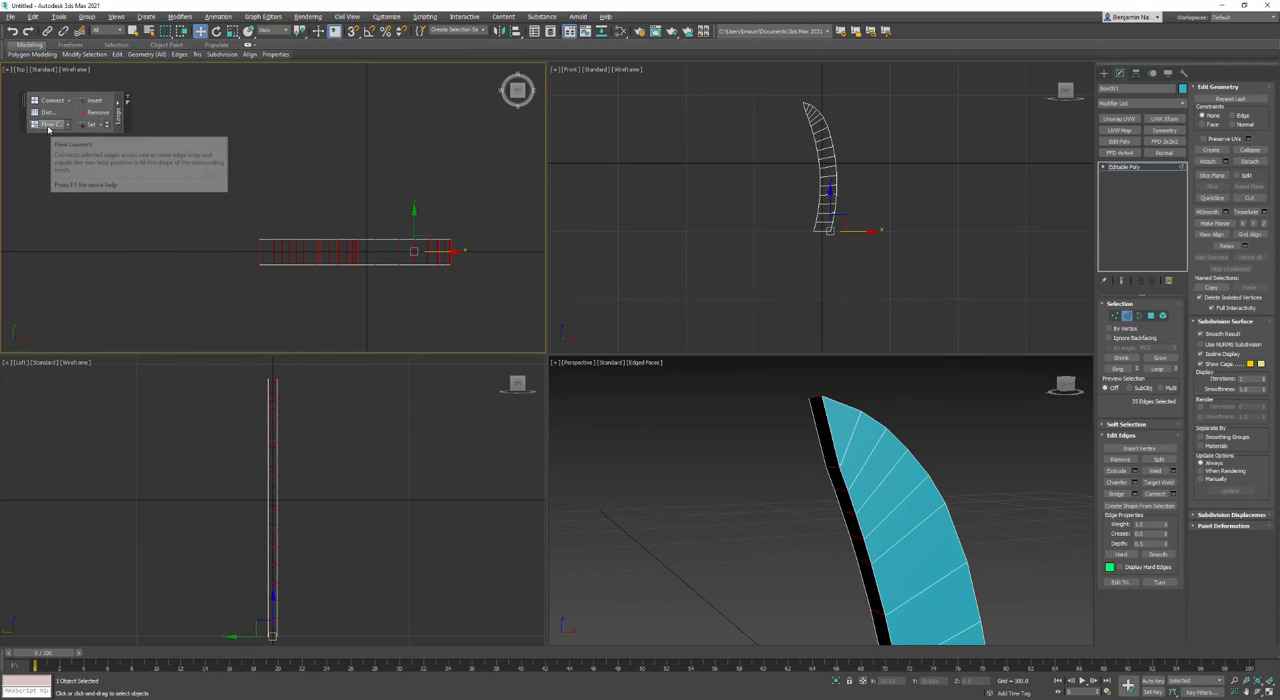
left_click(48, 126)
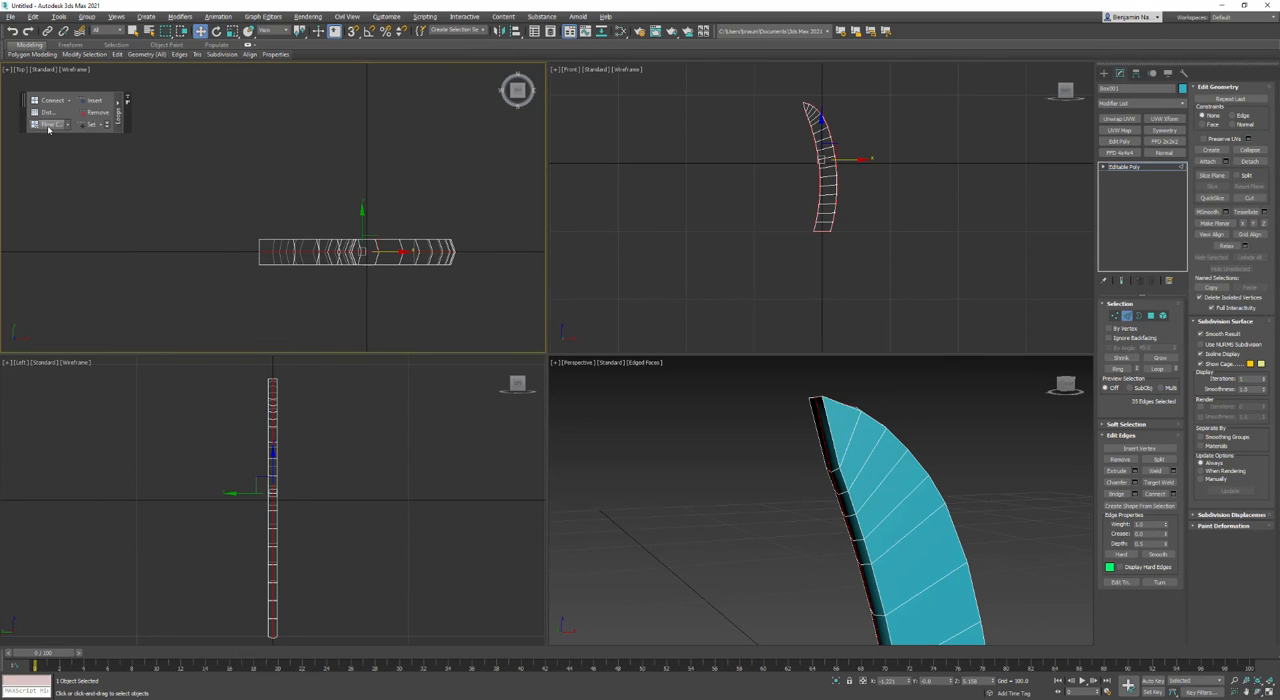
middle_click(576, 433)
key("ctrl+z")
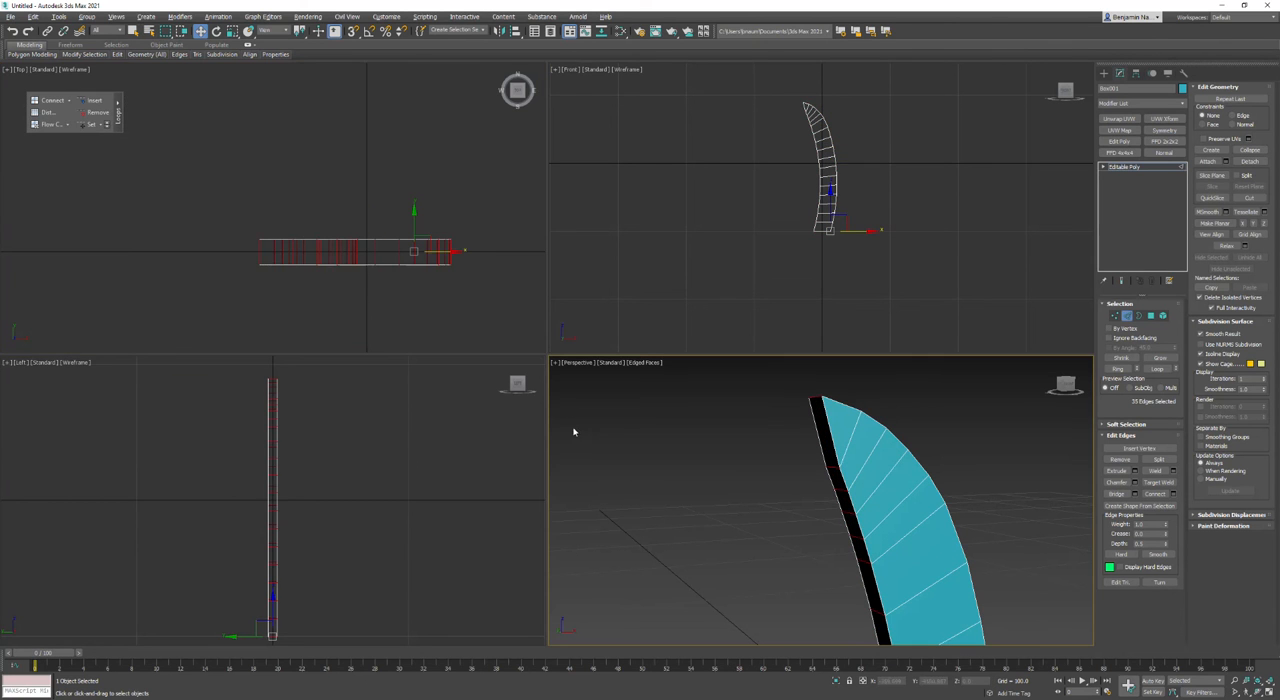
left_click(1156, 493)
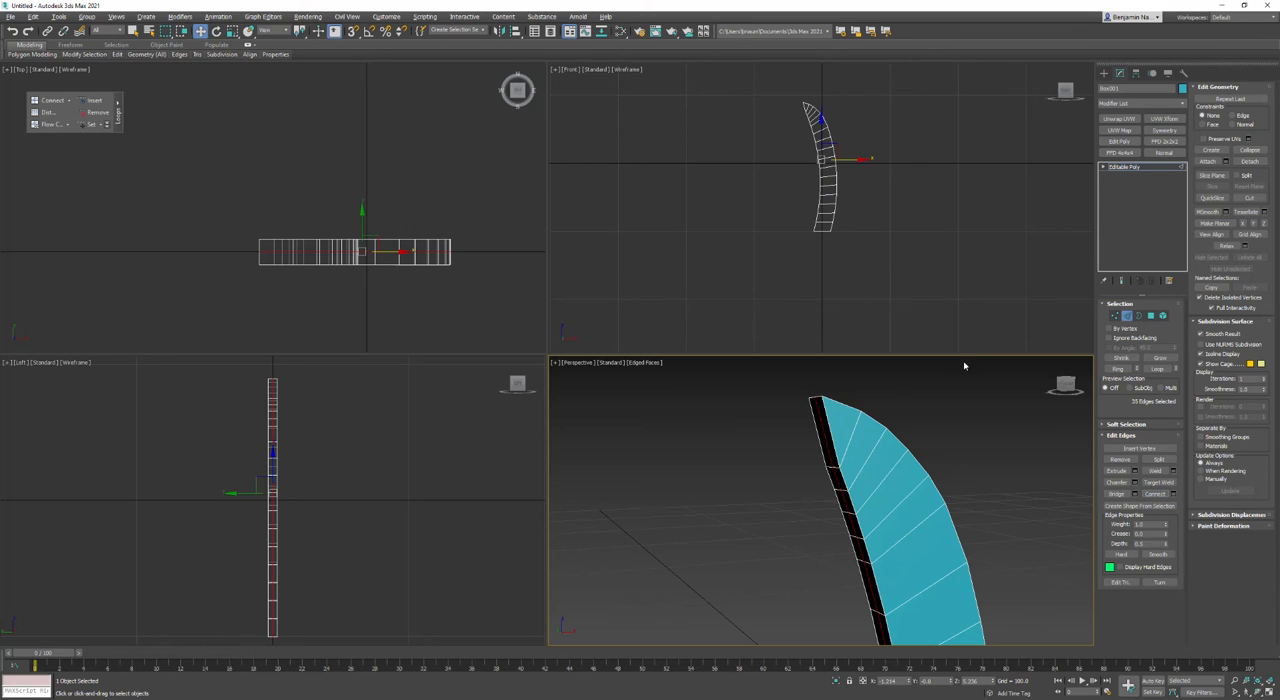
Step: Select the polygons of both broad faces of the blade and preview an Outline with amounts of -5 and -2
left_click(1150, 316)
left_click_drag(180, 191, 452, 253)
left_click_drag(212, 258, 211, 258, "alt")
middle_click_drag(707, 392, 606, 366)
key("alt+w")
scroll(642, 345, "down", 3)
key("w")
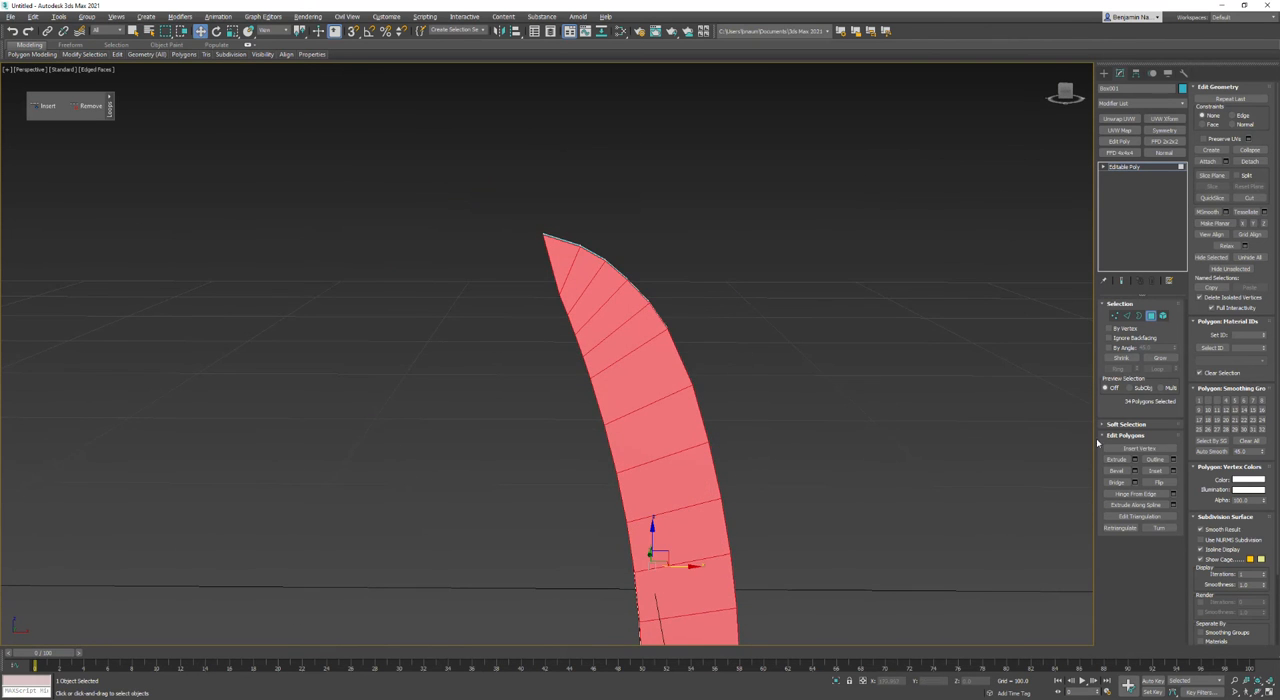
left_click(1173, 461)
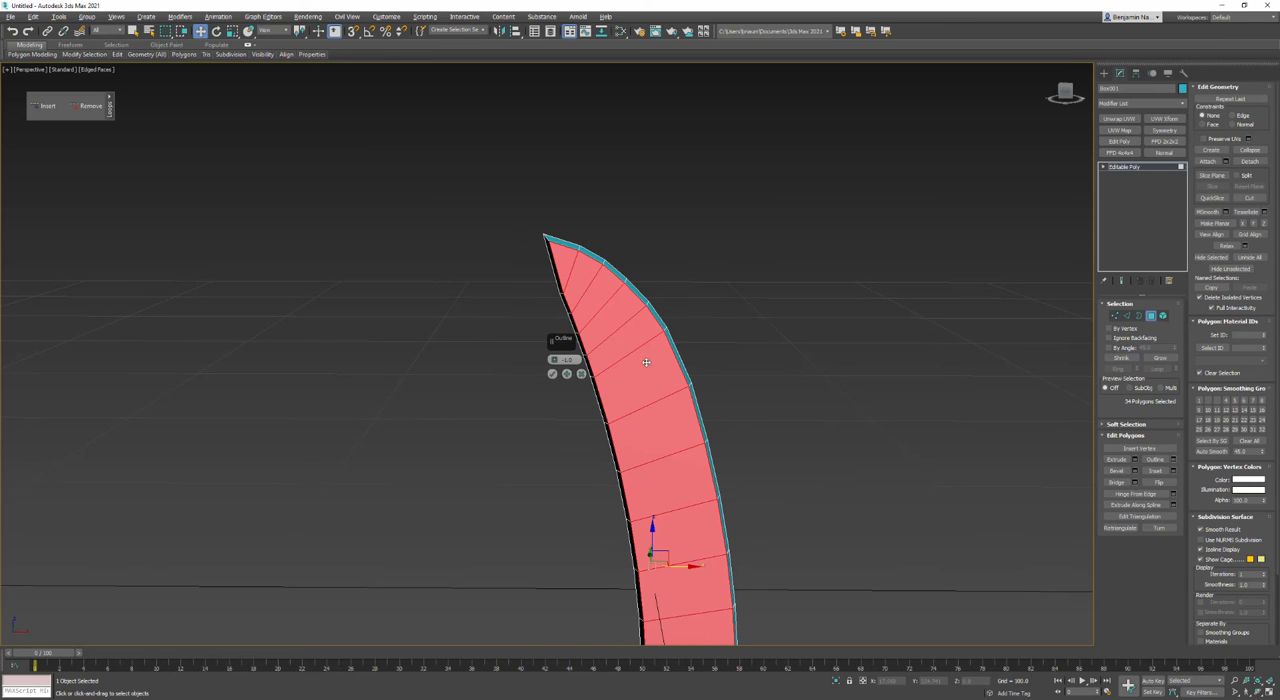
middle_click_drag(704, 414, 727, 252)
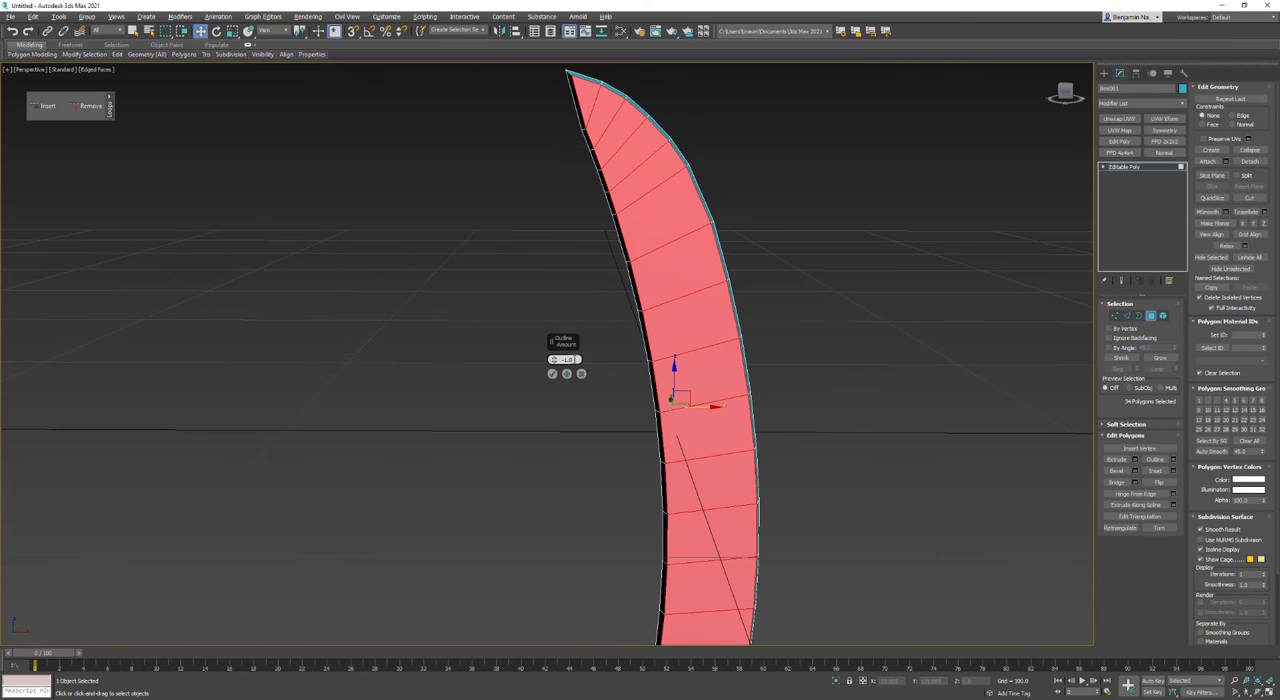
type("-5")
key("Return")
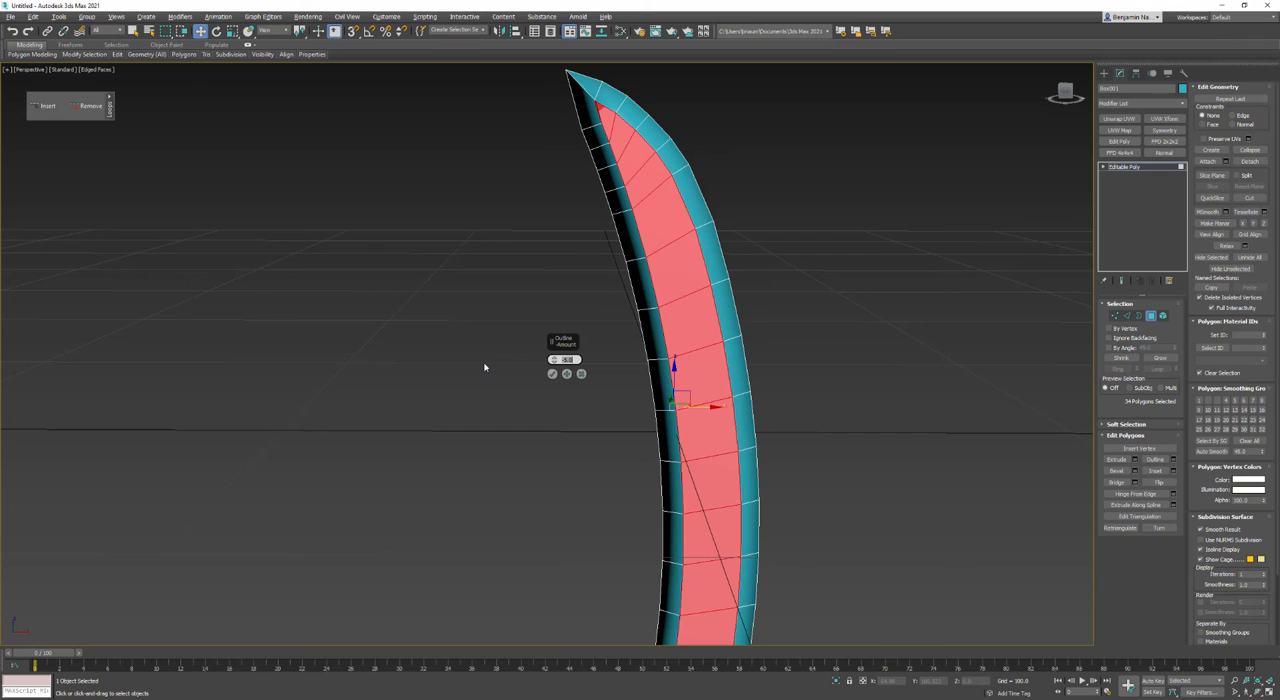
type("-2")
key("Return")
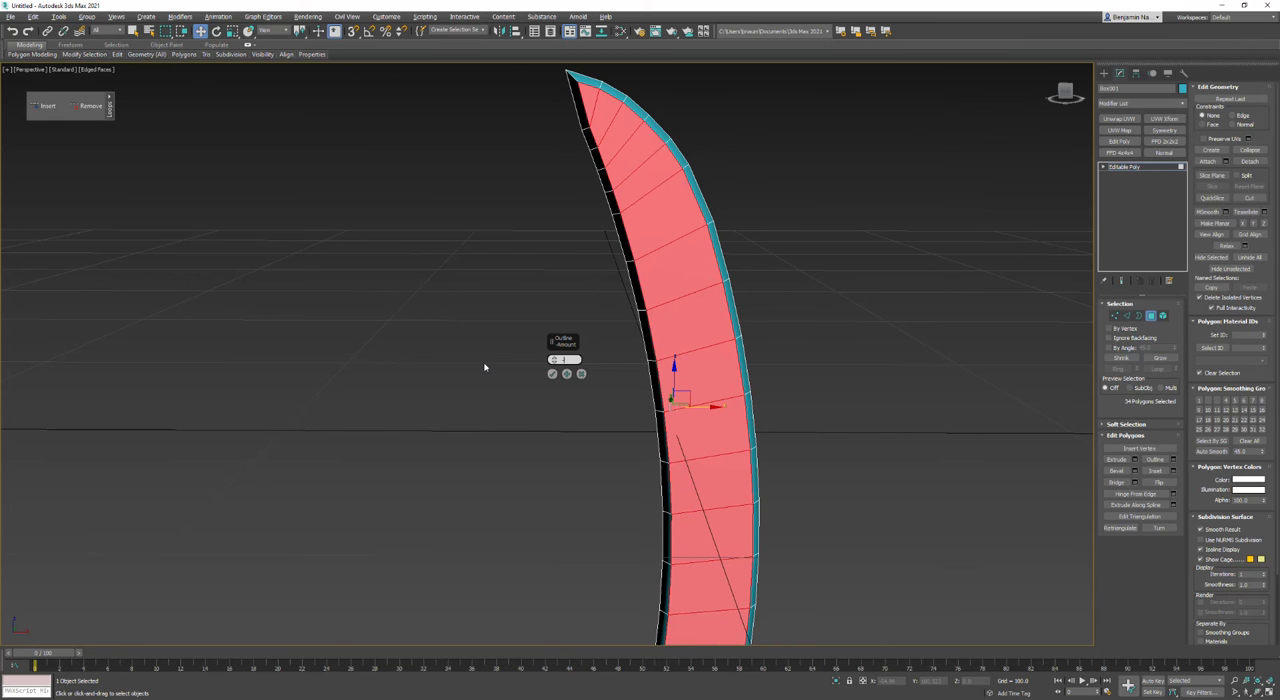
Step: Try an Outline amount of -2.5, then set it to -3 and apply it to form bevelled blade edges
type("-2.5")
key("Return")
type("-3")
key("Return")
middle_click_drag(533, 358, 688, 330, "alt")
left_click(552, 374)
Step: Select all polygons and scale them down along Y in the top view to thin the blade
key("alt+w")
right_click(408, 306)
key("alt+w")
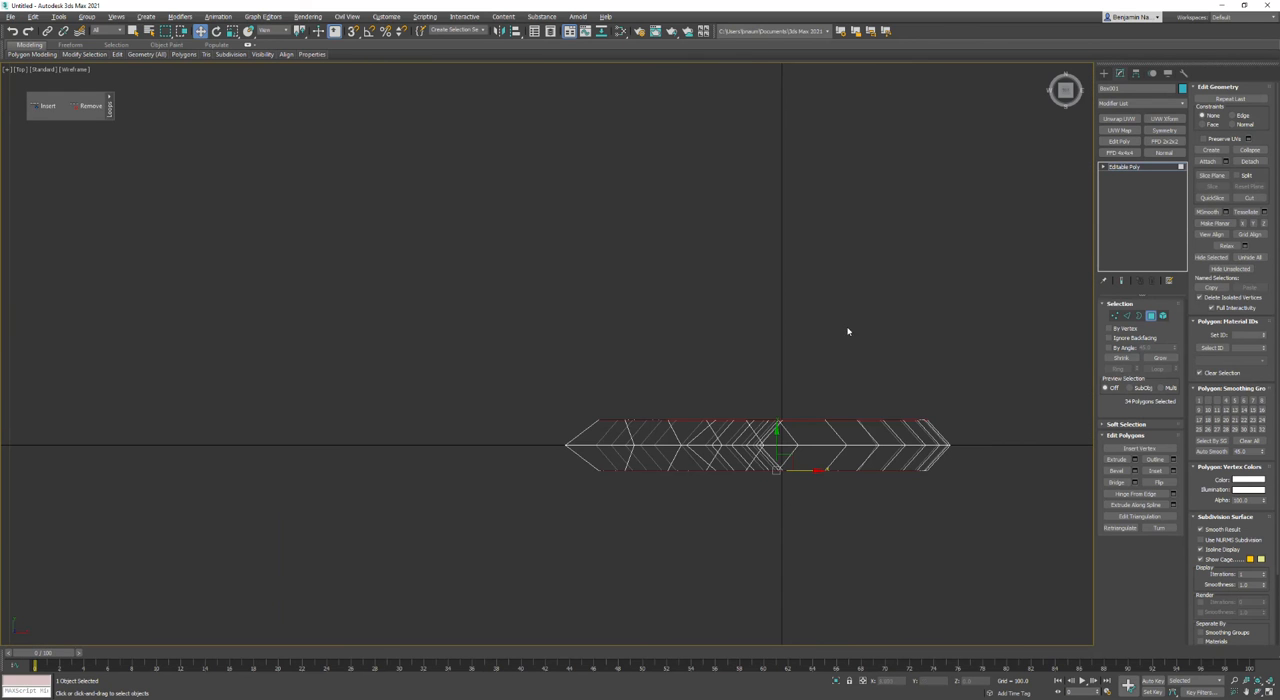
key("ctrl+a")
key("r")
left_click_drag(777, 417, 751, 498)
left_click(721, 516)
key("alt+w")
right_click(737, 449)
key("alt+w")
middle_click_drag(633, 412, 636, 405, "alt")
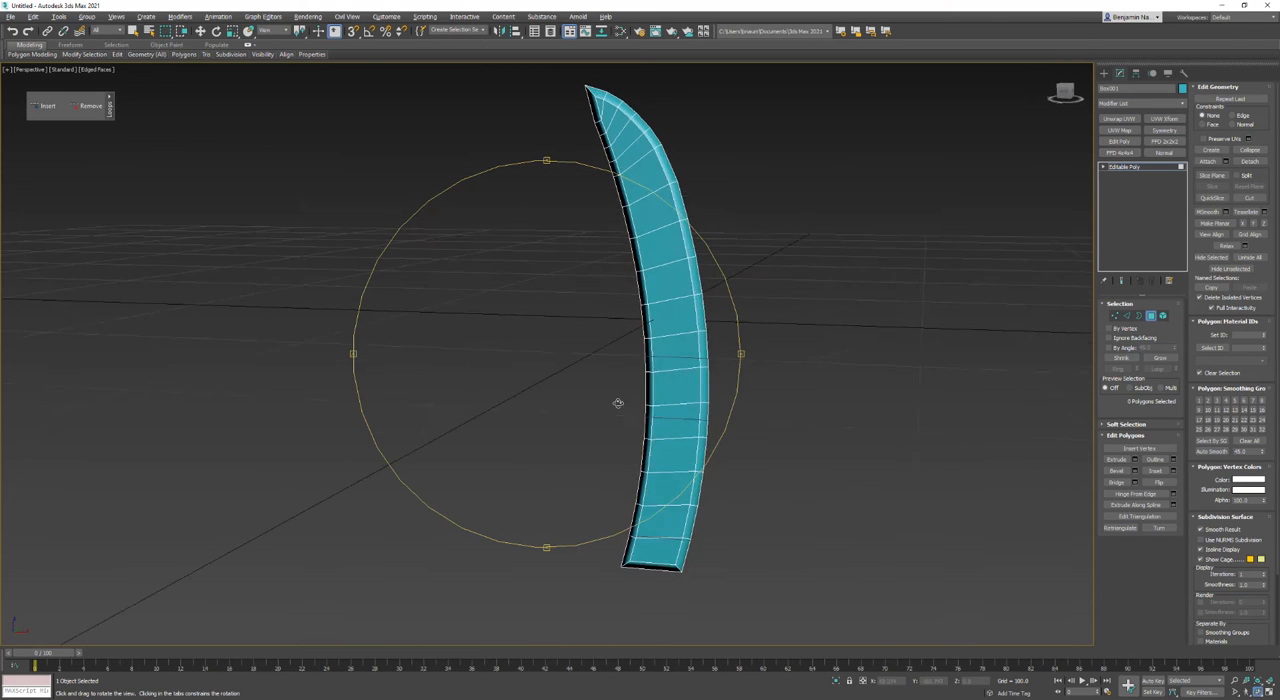
Step: Move the four inner vertices at the blade's base down in the front view until they line up with the bottom edge
key("alt+w")
scroll(822, 212, "up", 5)
scroll(822, 212, "up", 5)
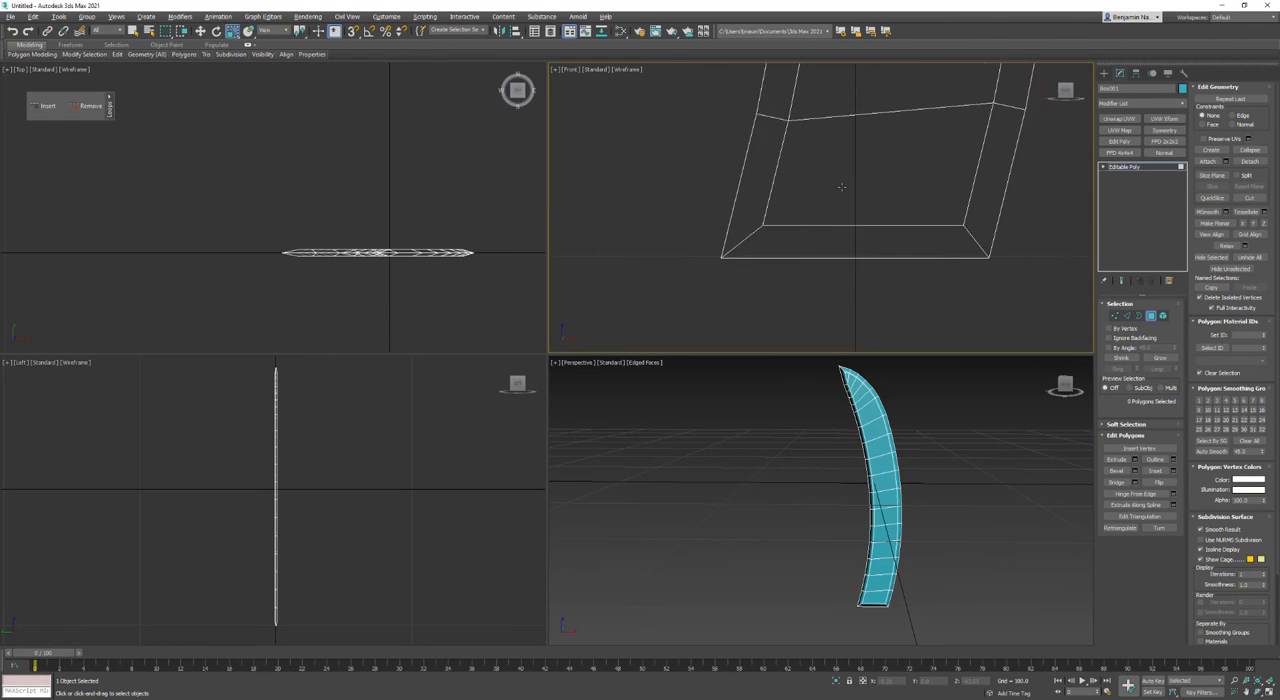
key("1")
left_click_drag(938, 248, 938, 248)
key("w")
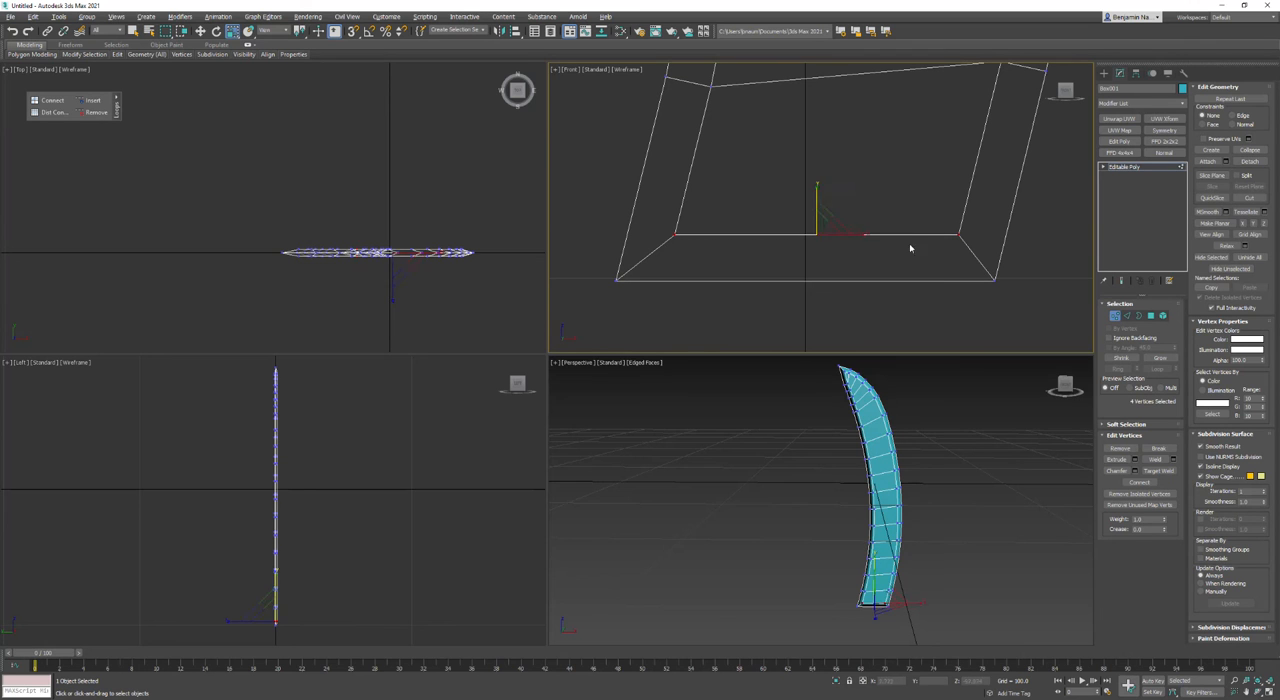
left_click_drag(817, 203, 812, 250)
scroll(848, 283, "down", 1)
scroll(873, 298, "down", 7)
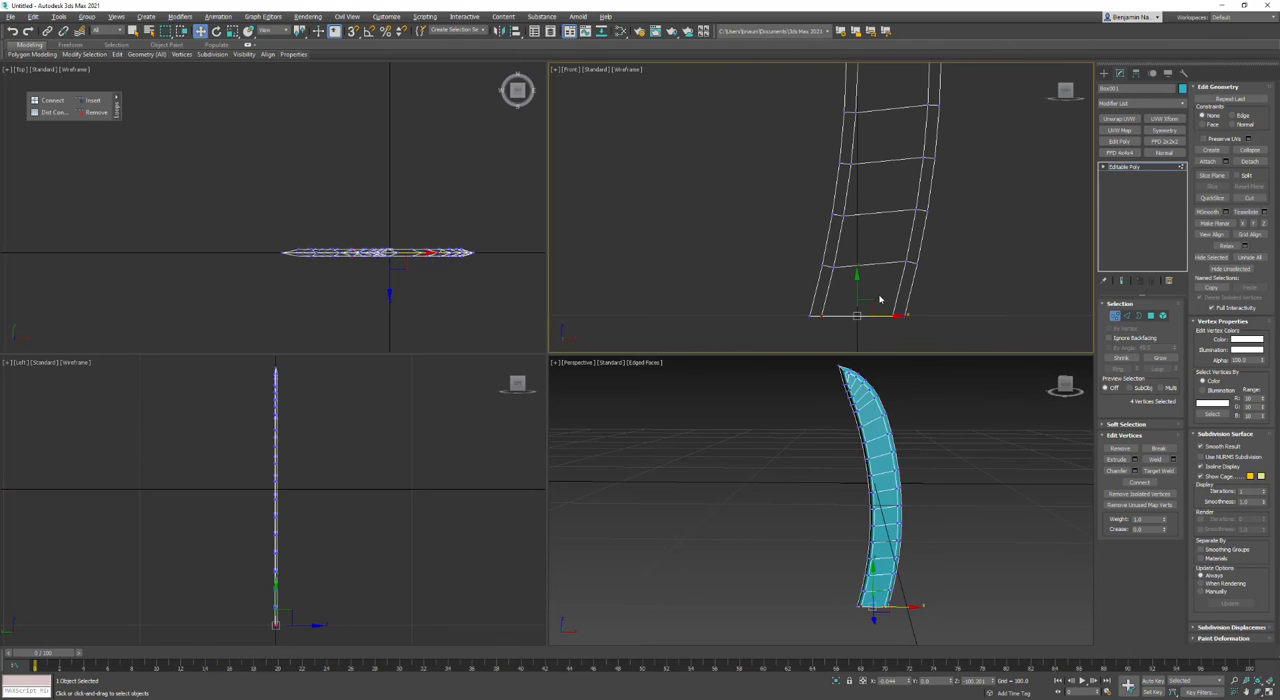
Step: Delete the polygons that close the bottom end of the blade
key("alt+w")
scroll(748, 410, "down", 2)
middle_click_drag(748, 397, 686, 396, "alt")
left_click(1163, 316)
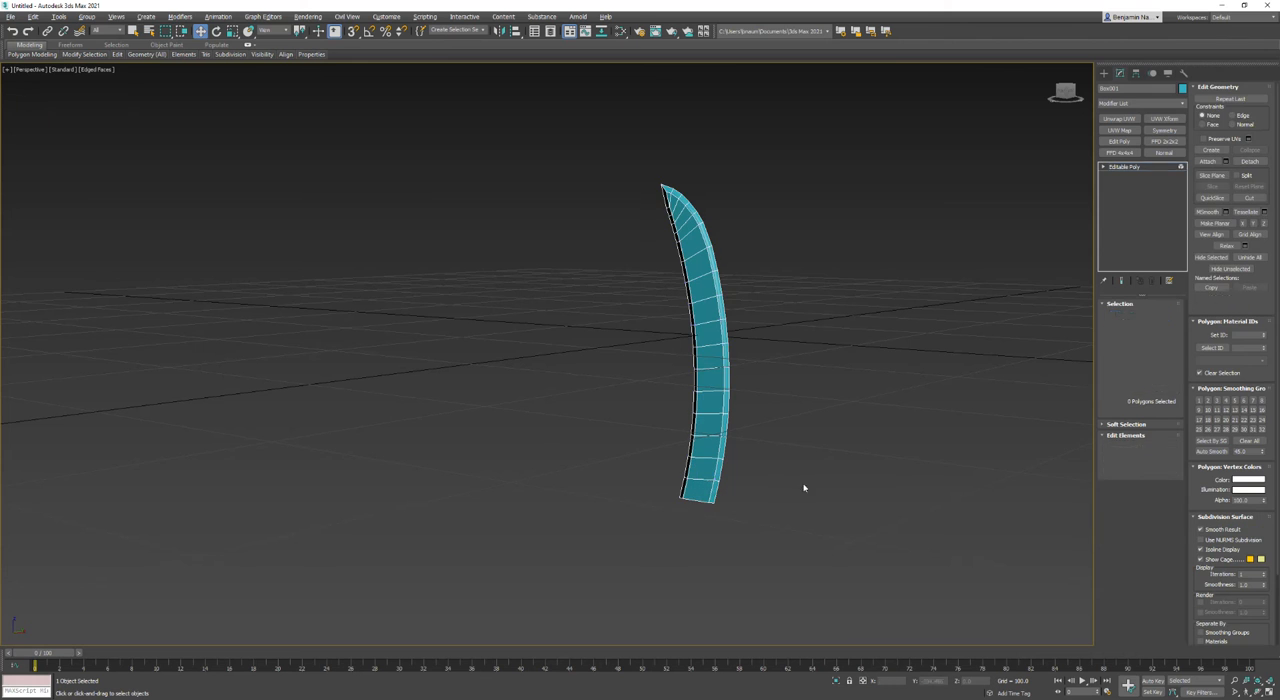
scroll(700, 495, "up", 6)
middle_click_drag(683, 490, 643, 425, "alt")
left_click(1150, 316)
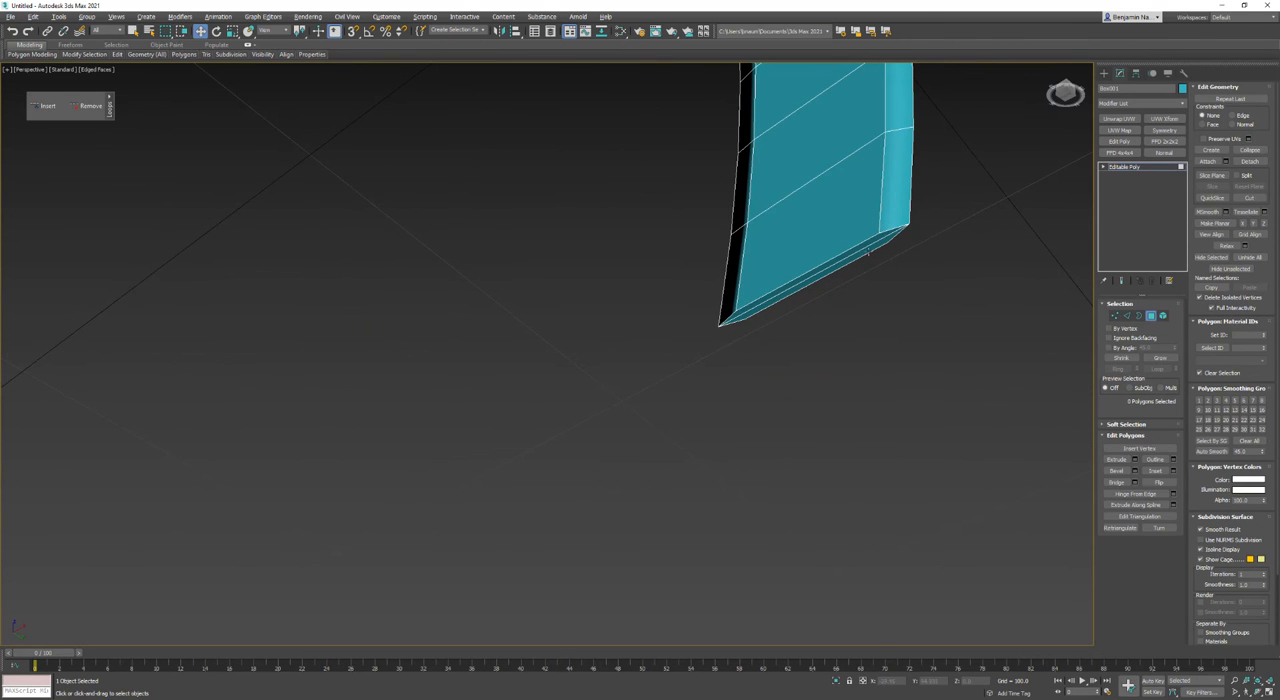
left_click(876, 244)
key("Delete")
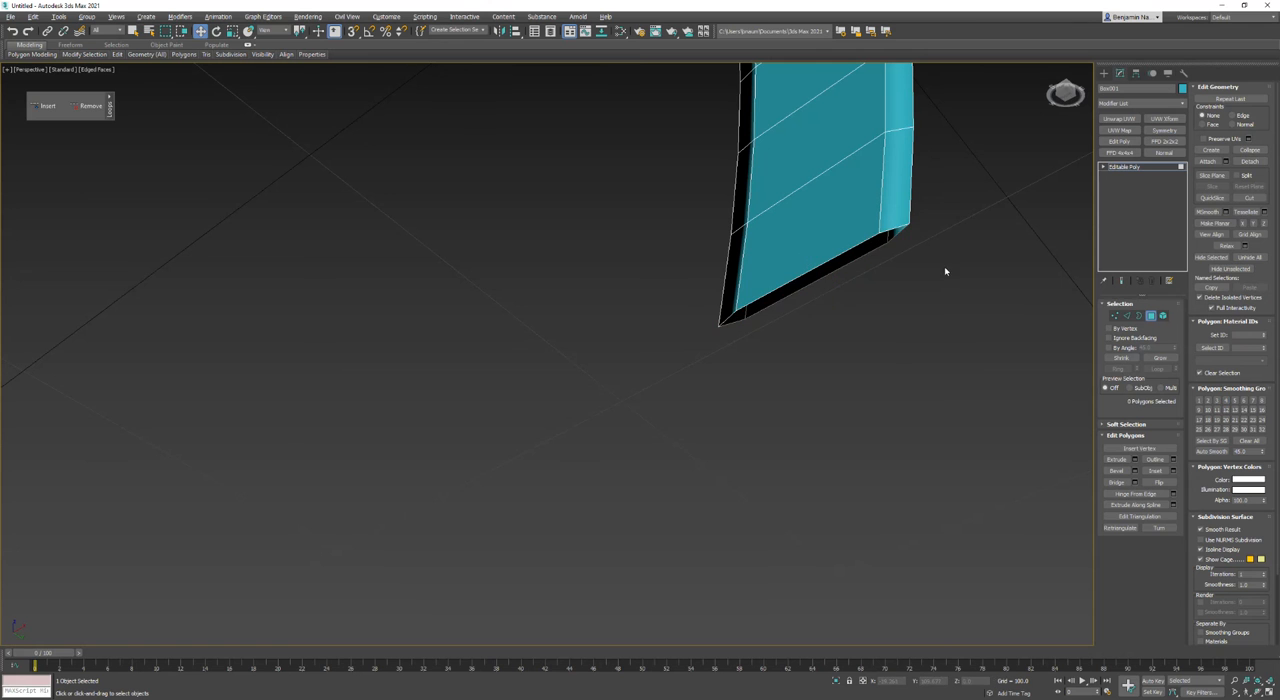
Step: Convert the blade to an Editable Poly again to leave polygon editing, and return to the Move tool with the whole object selected
middle_click_drag(886, 280, 791, 344, "alt")
scroll(786, 320, "down", 5)
scroll(700, 312, "up", 6)
right_click(690, 314)
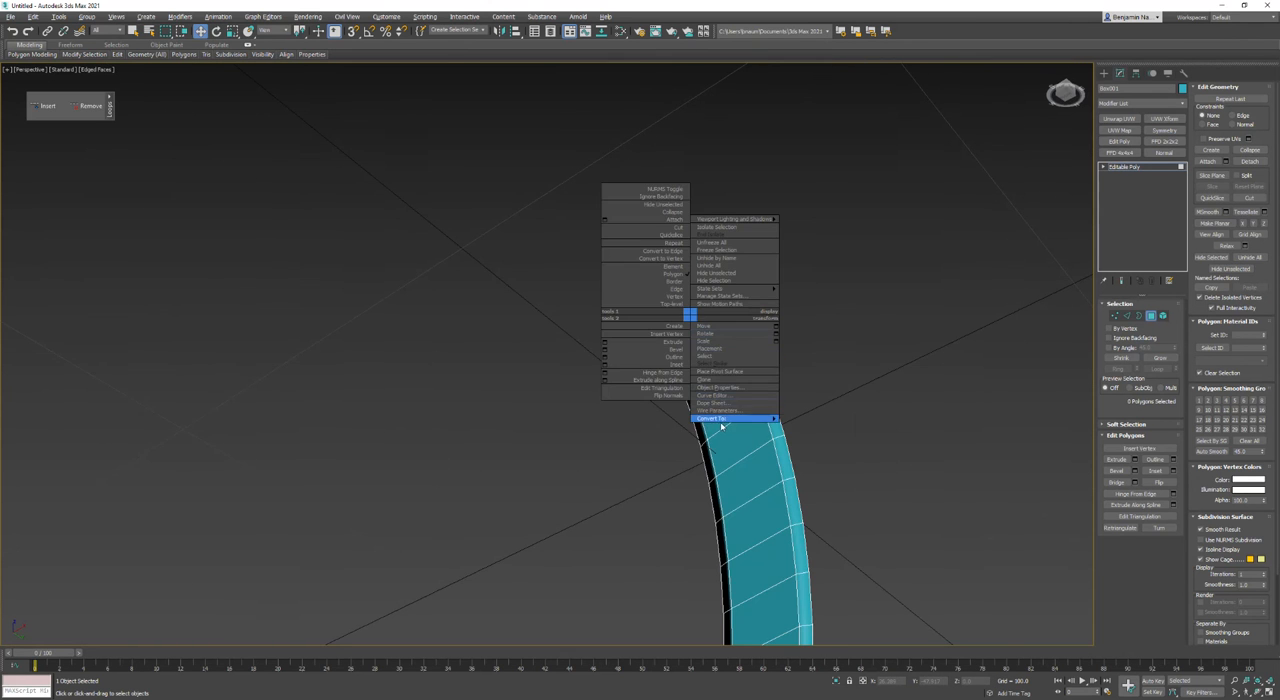
mouse_move(770, 425)
left_click(814, 426)
middle_click_drag(780, 380, 727, 407, "alt")
key("w")
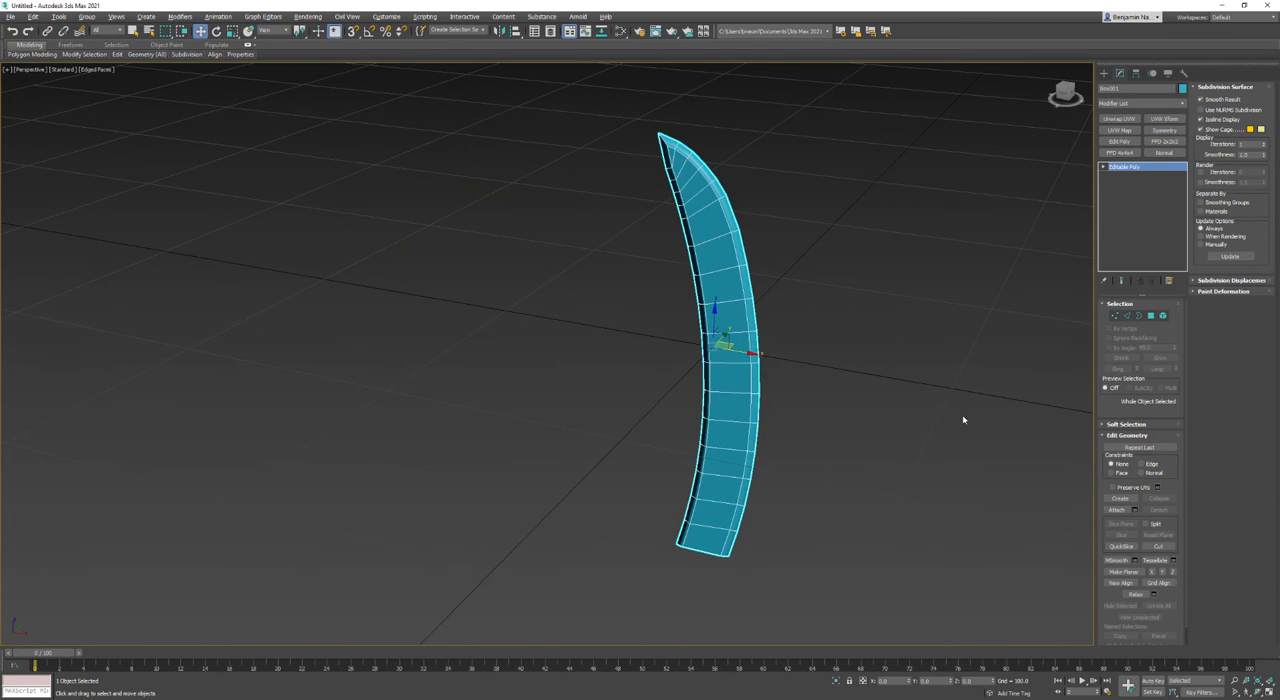